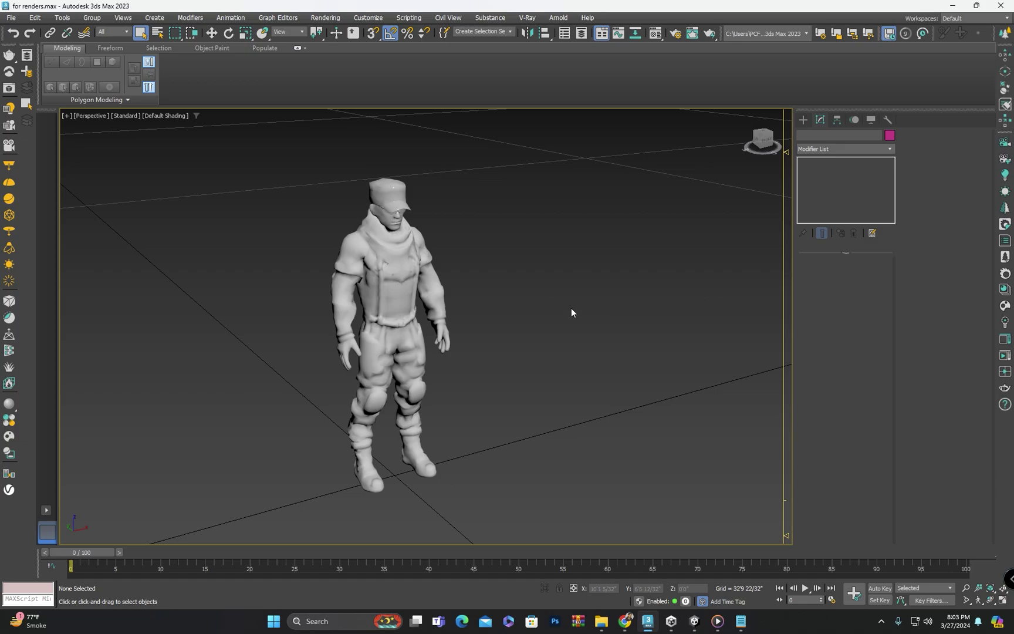
Recentre the Perspective view on the soldier and select the russian_male_head_2 mesh
middle_drag(564, 320, 623, 303)
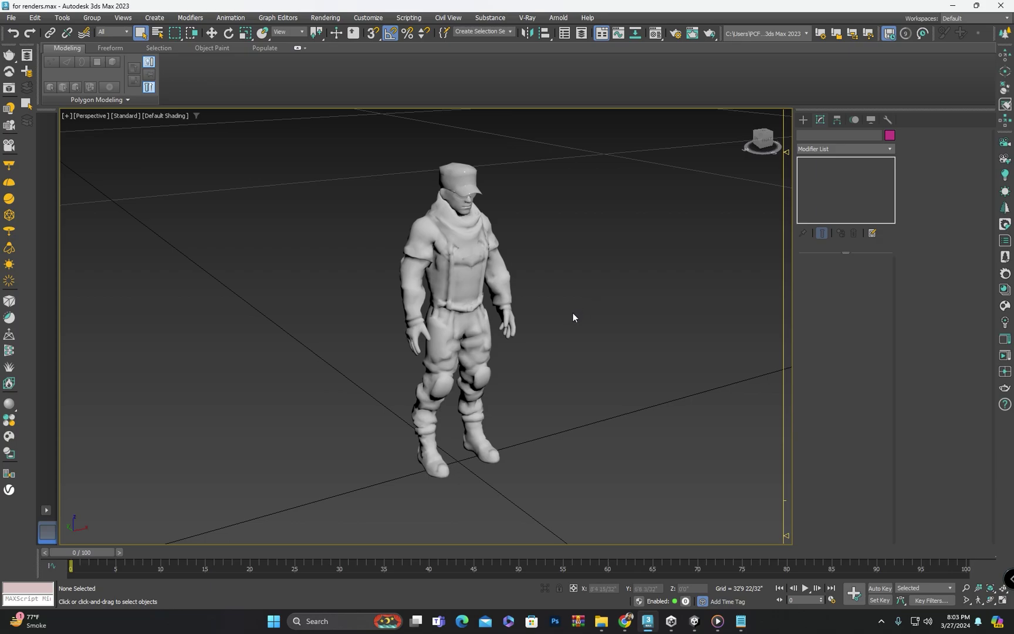
middle_drag(559, 351, 474, 405)
click(410, 385)
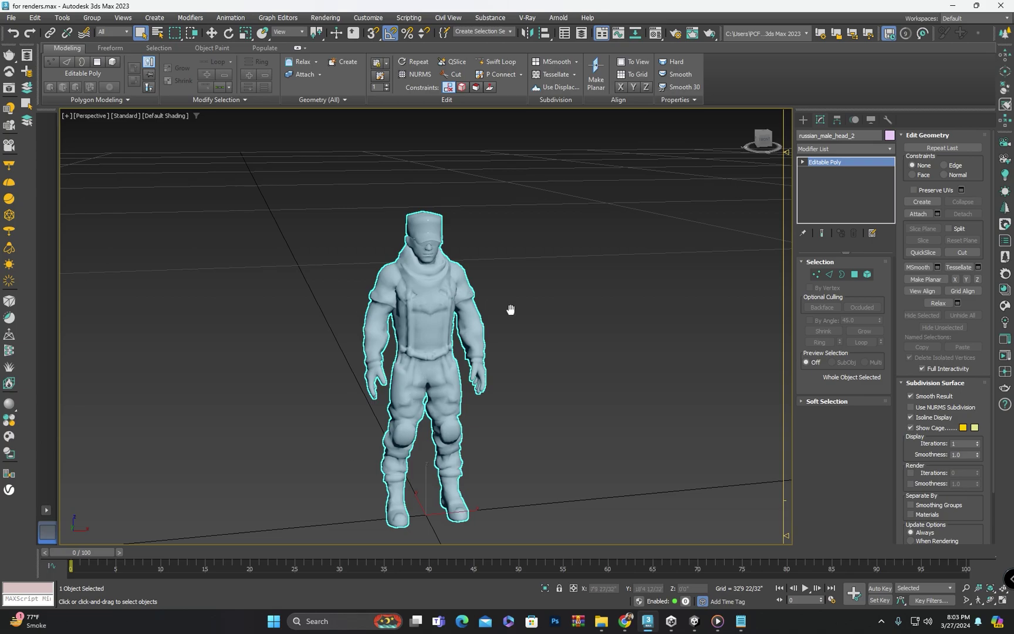
Export the selected soldier mesh as character_1.fbx using the default FBX export settings
alt+middle_drag(511, 308, 494, 353)
key(w)
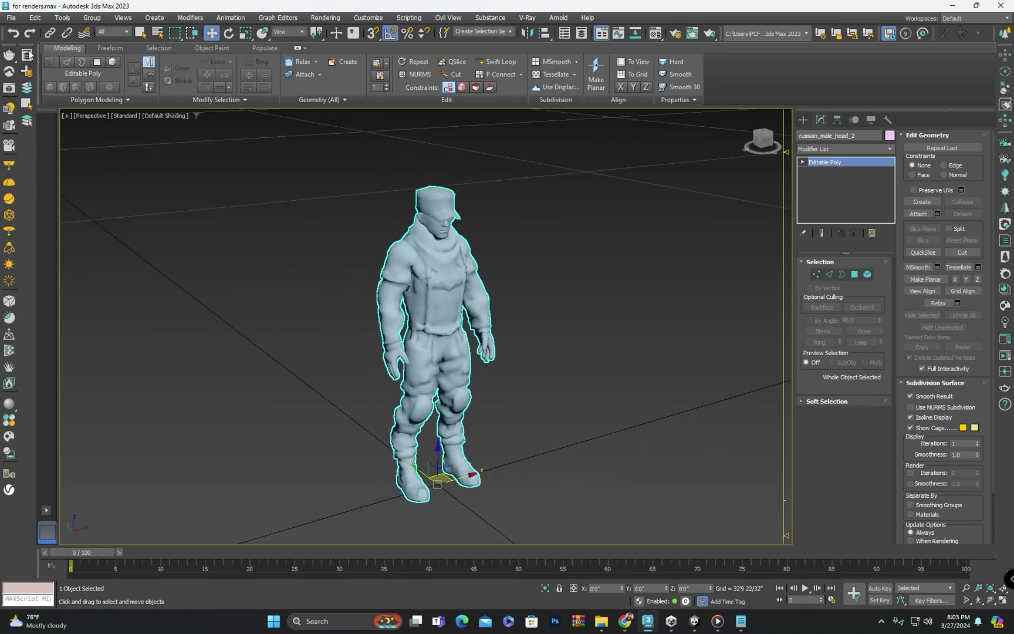
click(12, 17)
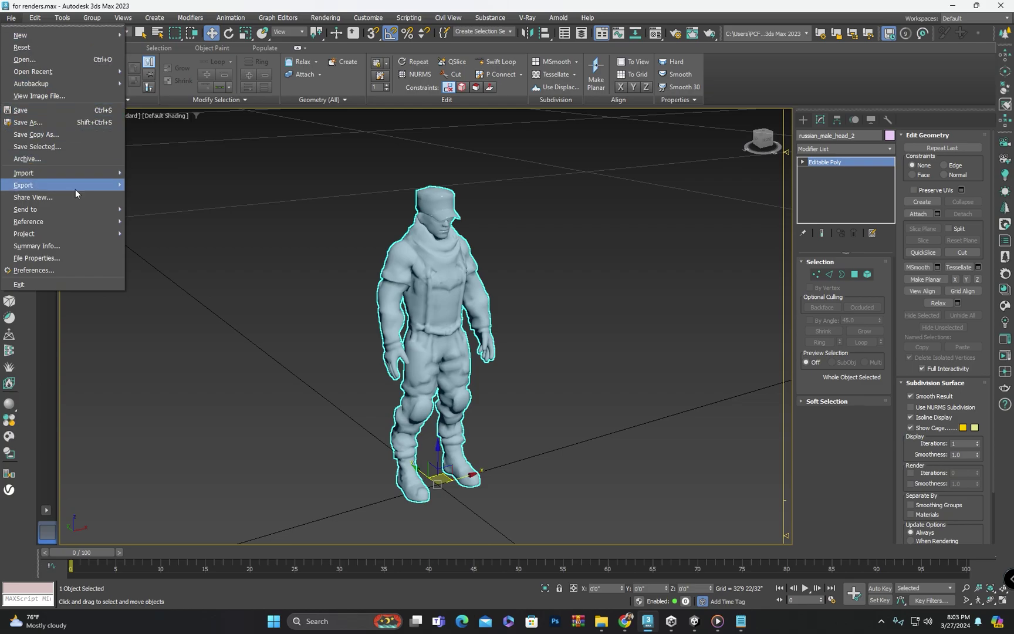
mouse_move(72, 186)
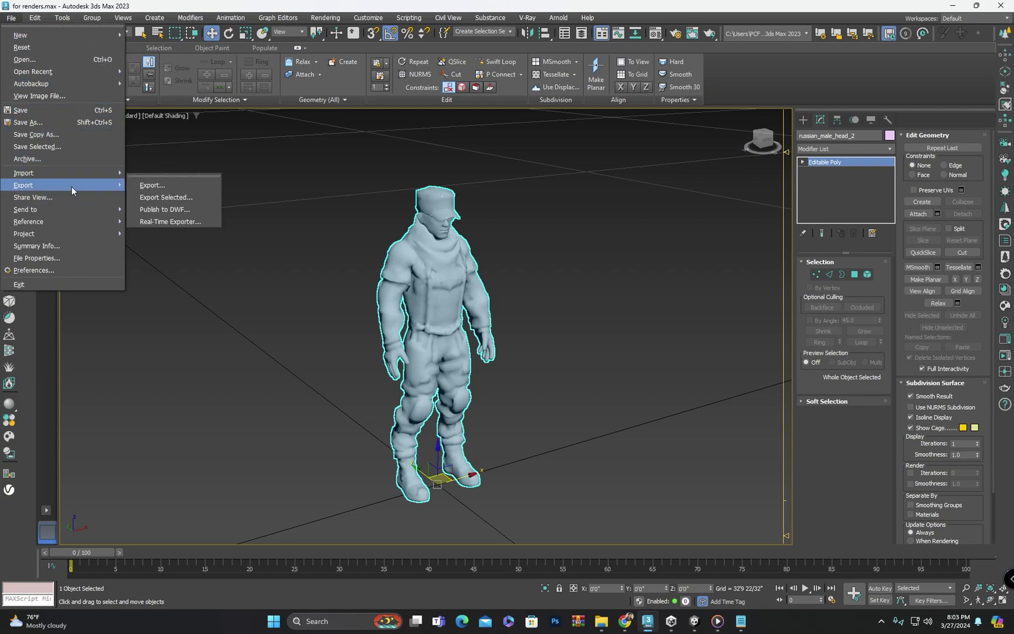
click(157, 199)
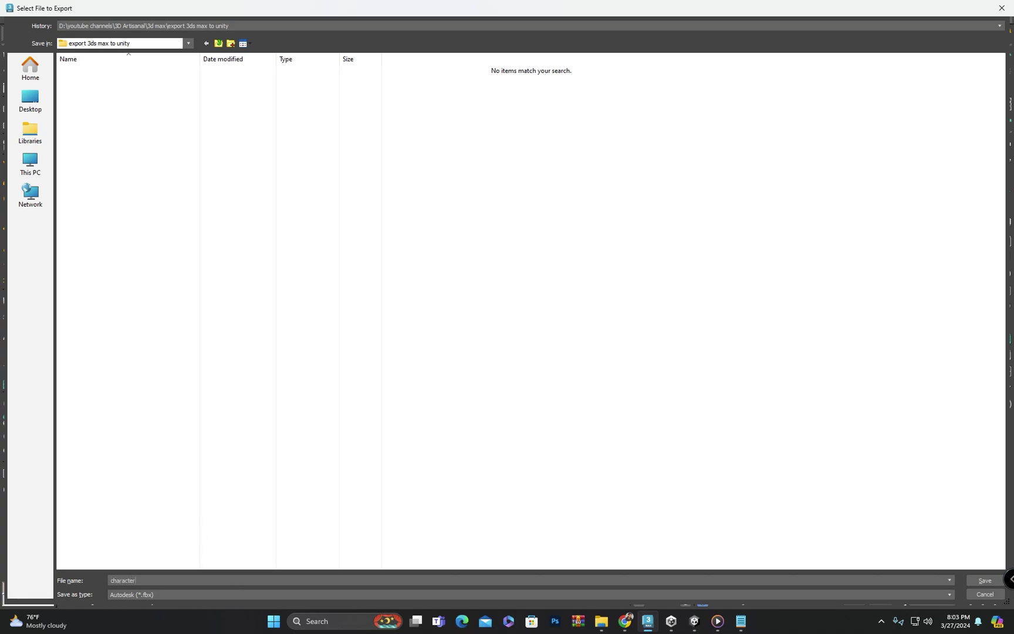
key(Return)
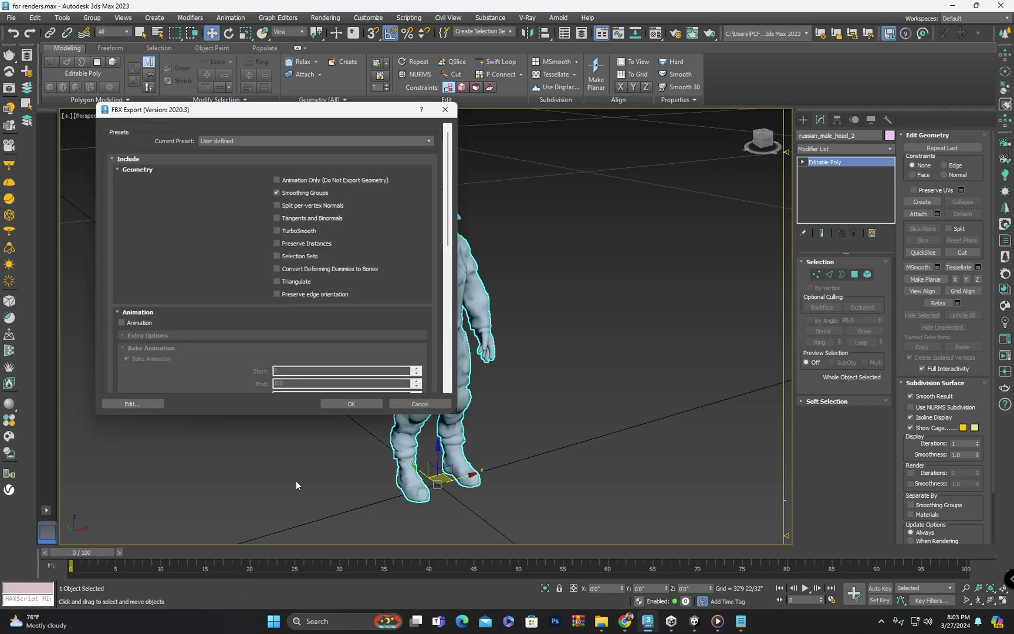
click(352, 404)
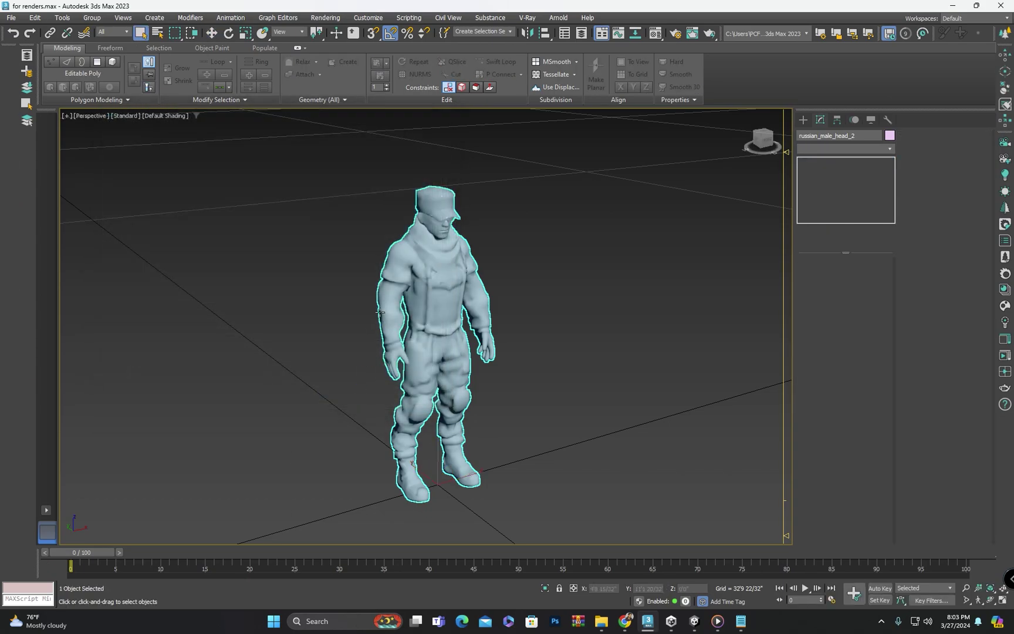
Import character_1.fbx from the export 3ds max to unity folder into Unity's Assets/fbx folder
mouse_move(694, 620)
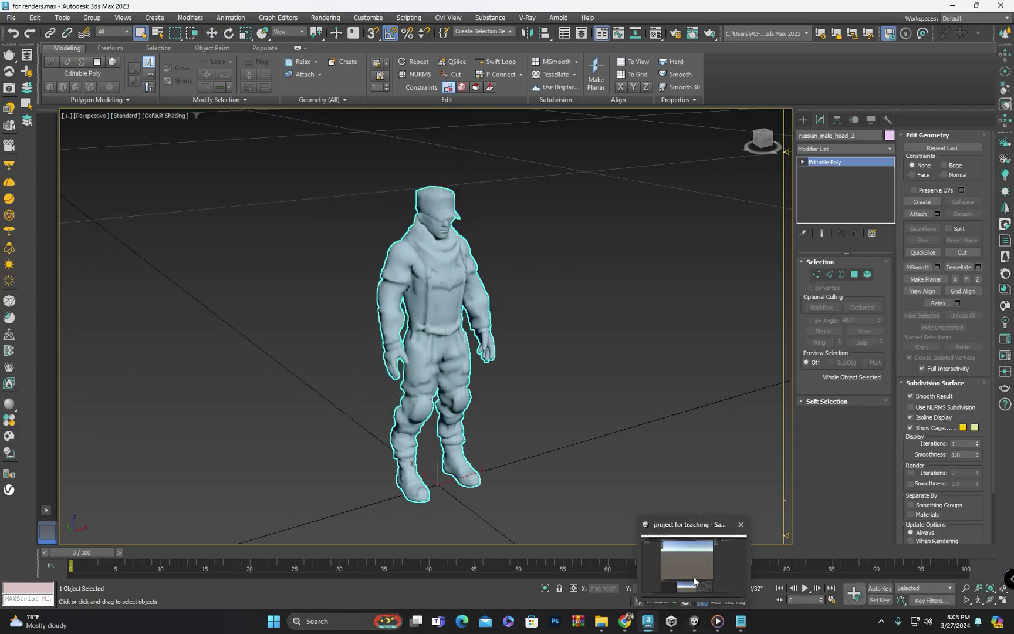
click(694, 577)
mouse_move(601, 621)
click(586, 573)
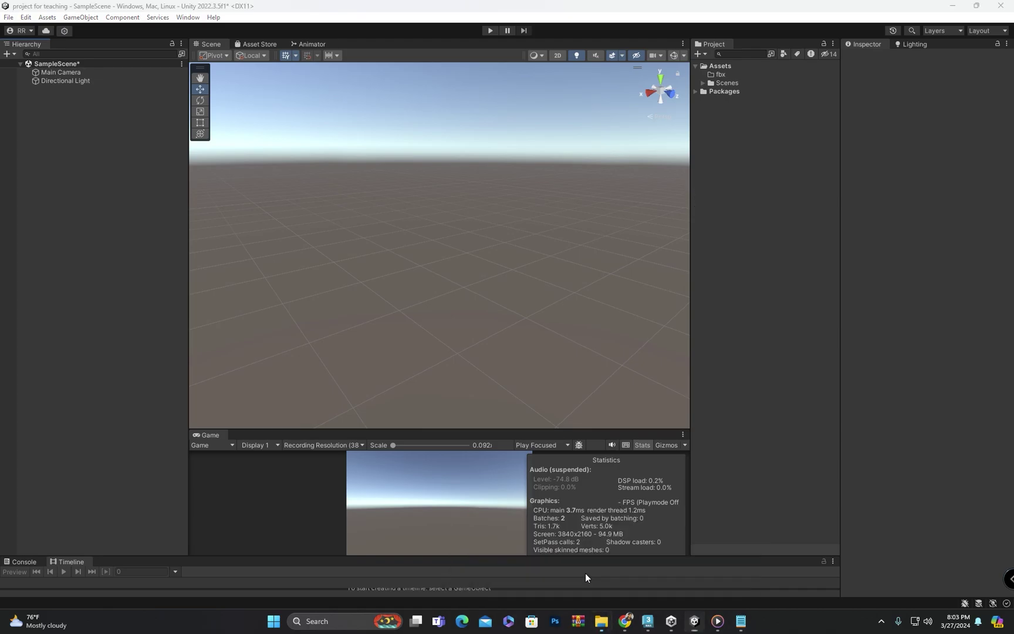
drag(183, 208, 725, 81)
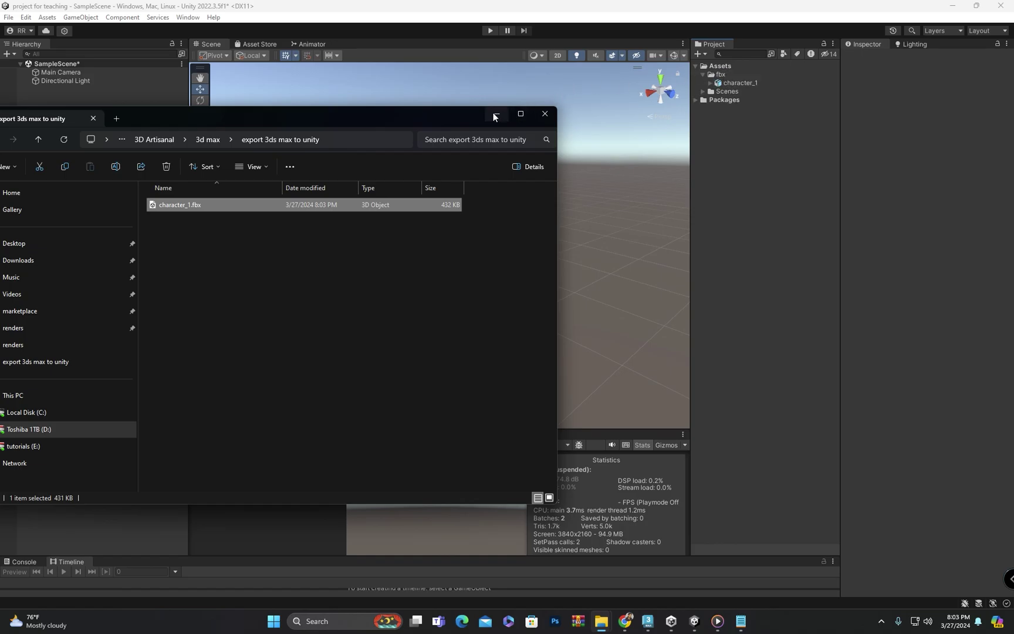
Inspect character_1's import preview in a widened Inspector, then place it into SampleScene
click(496, 114)
click(730, 83)
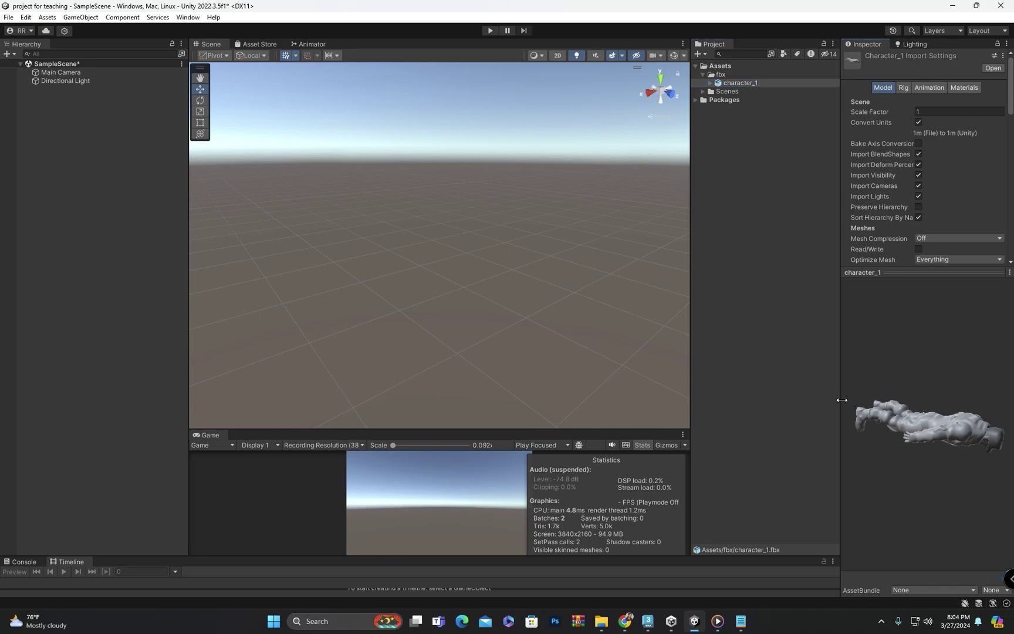
drag(841, 399, 808, 399)
drag(940, 449, 962, 358)
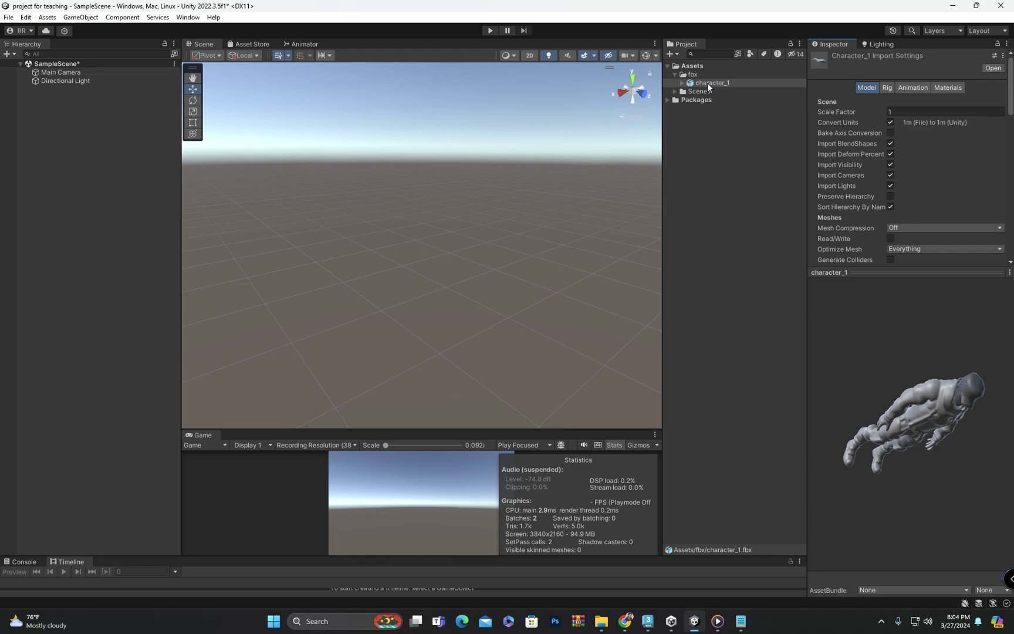
drag(708, 82, 91, 263)
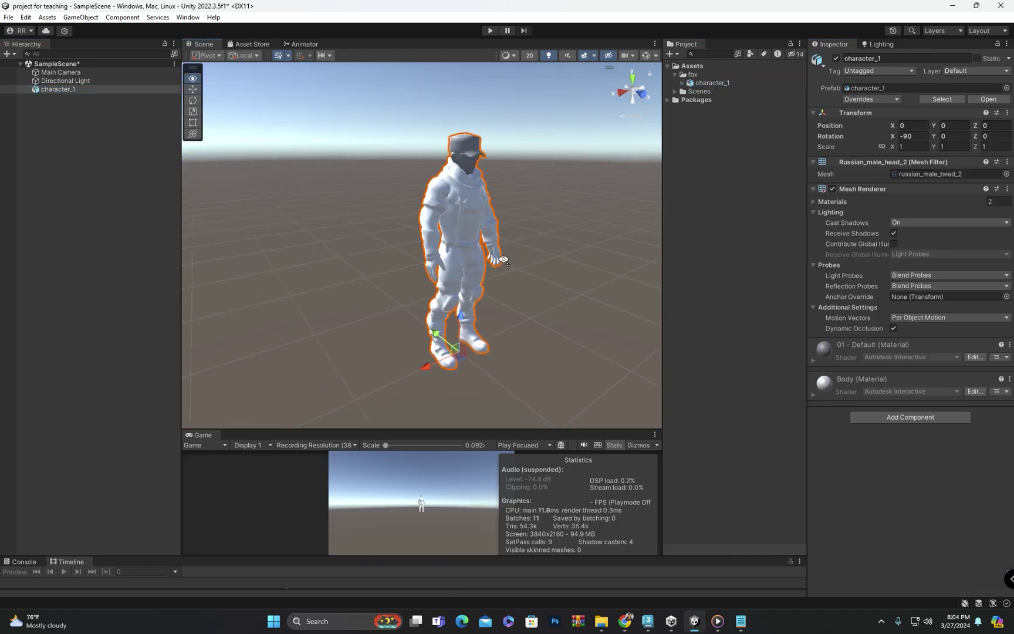
Look around the character_1 instance and set its Transform Rotation X to 0
right_drag(504, 259, 508, 261)
middle_drag(508, 261, 473, 269)
right_drag(473, 269, 475, 304)
middle_drag(475, 303, 523, 303)
right_drag(523, 304, 515, 275)
middle_drag(515, 274, 542, 262)
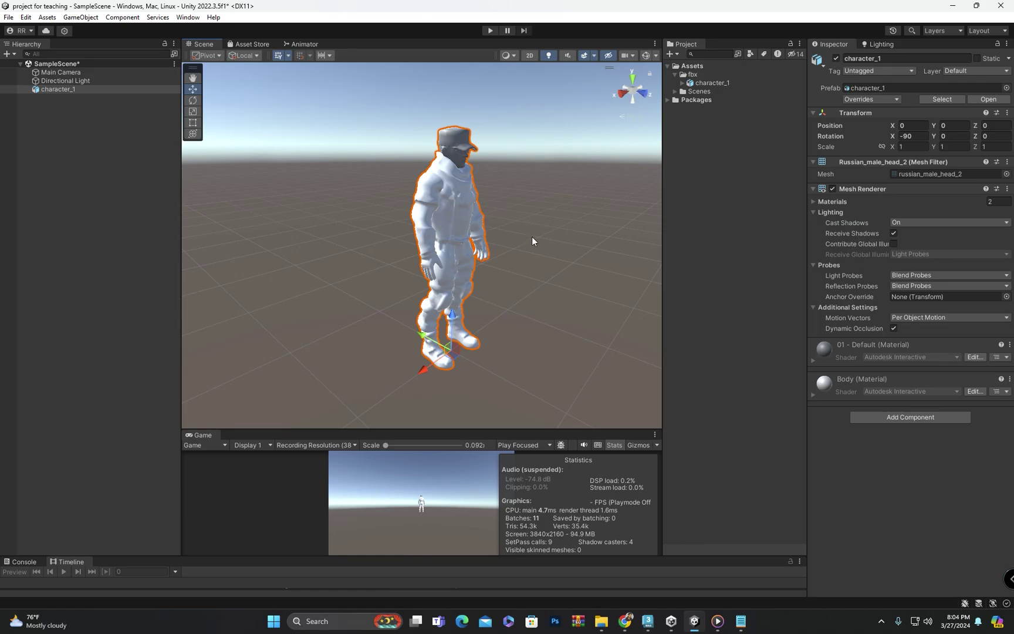
click(903, 137)
text(0)
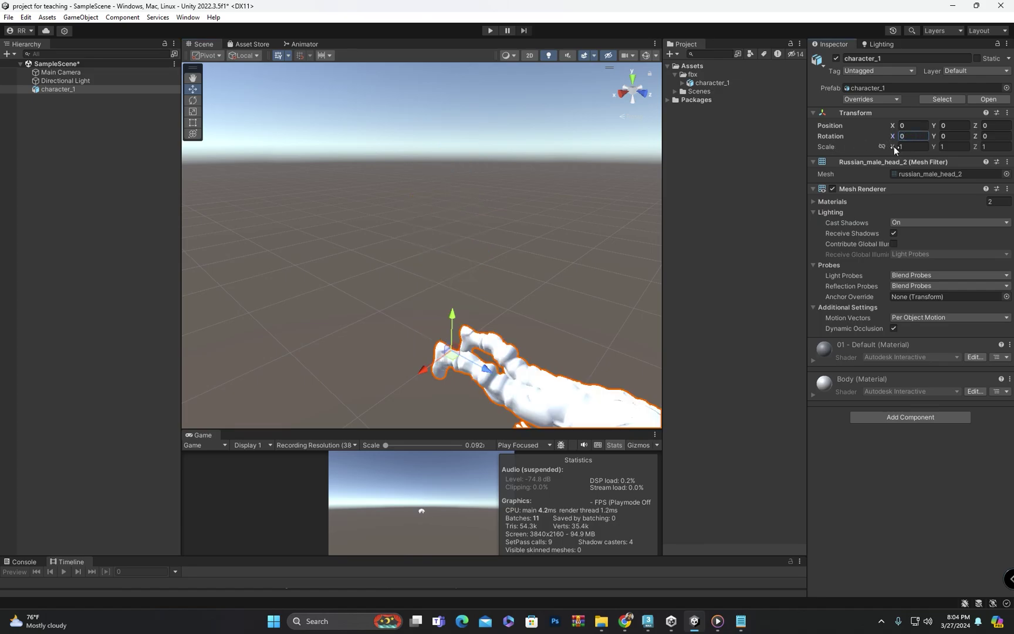
click(516, 323)
Frame the now-lying character and restore its Rotation X to -90
key(f)
alt+drag(518, 304, 492, 335)
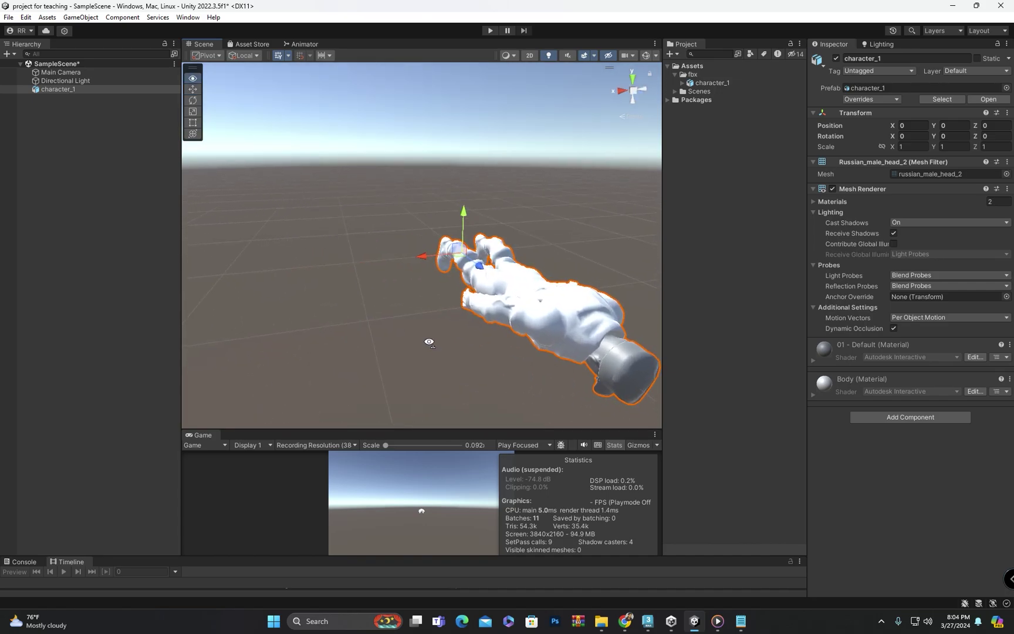
click(910, 135)
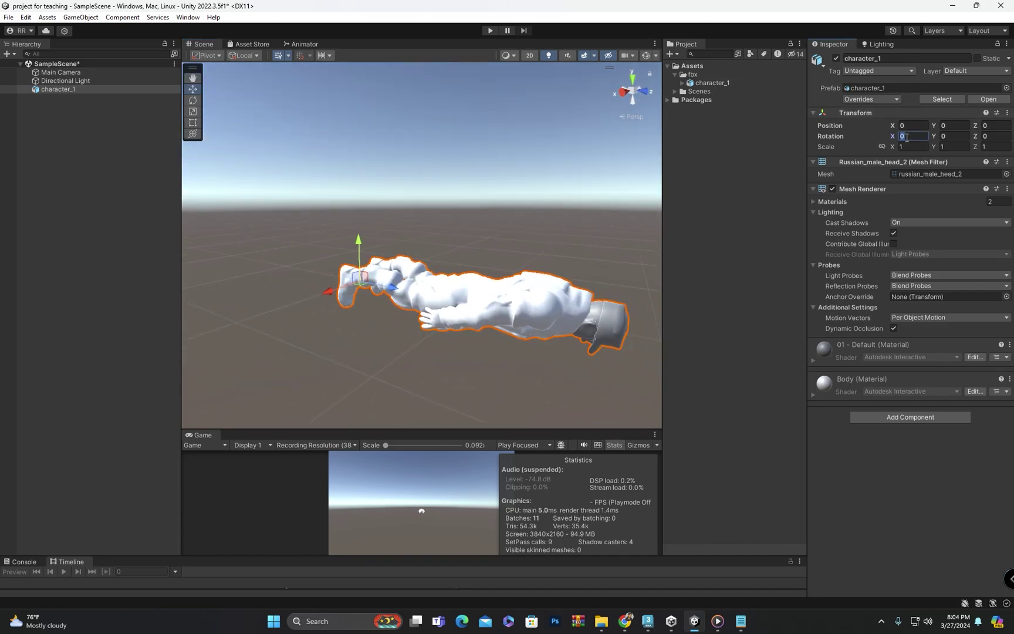
text(-90)
Orbit around the upright character, then delete the instance from the scene
middle_drag(390, 147, 411, 260)
alt+drag(411, 258, 503, 239)
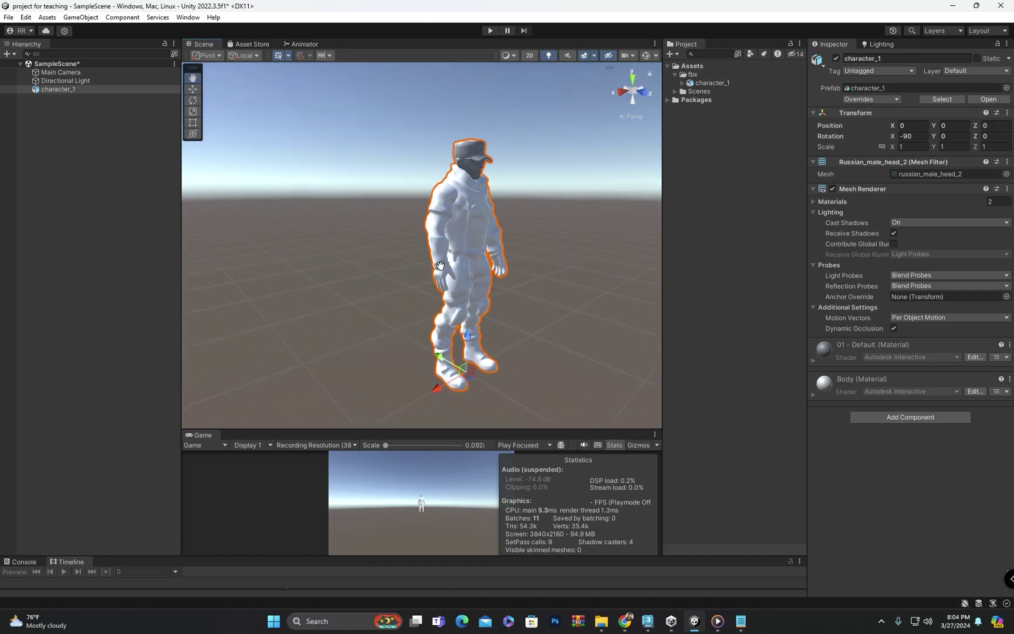
middle_drag(503, 239, 447, 237)
click(446, 237)
click(430, 238)
alt+drag(430, 238, 492, 237)
middle_drag(492, 237, 443, 238)
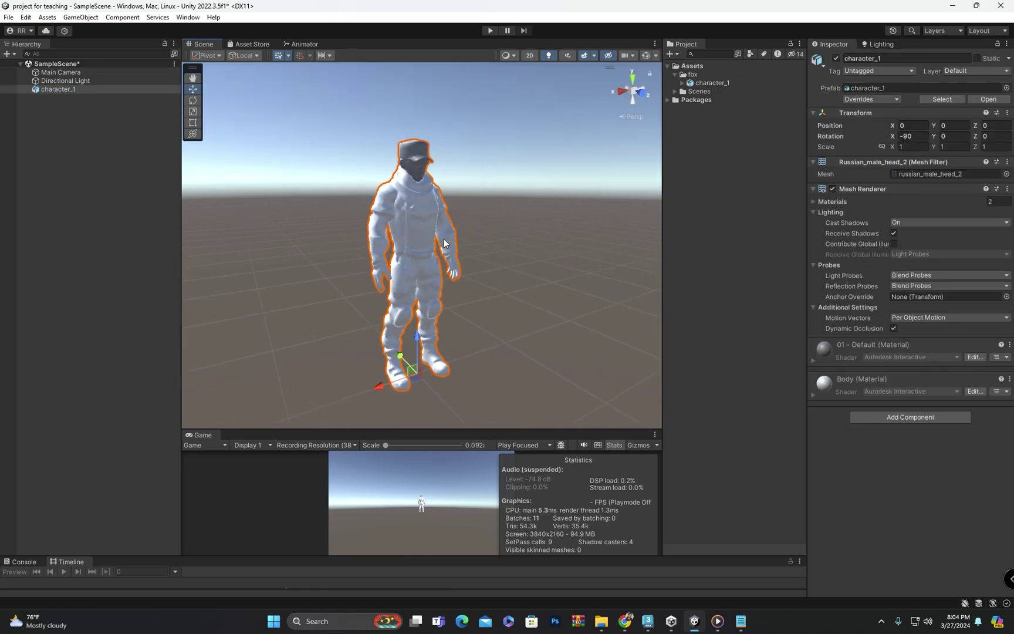
key(Delete)
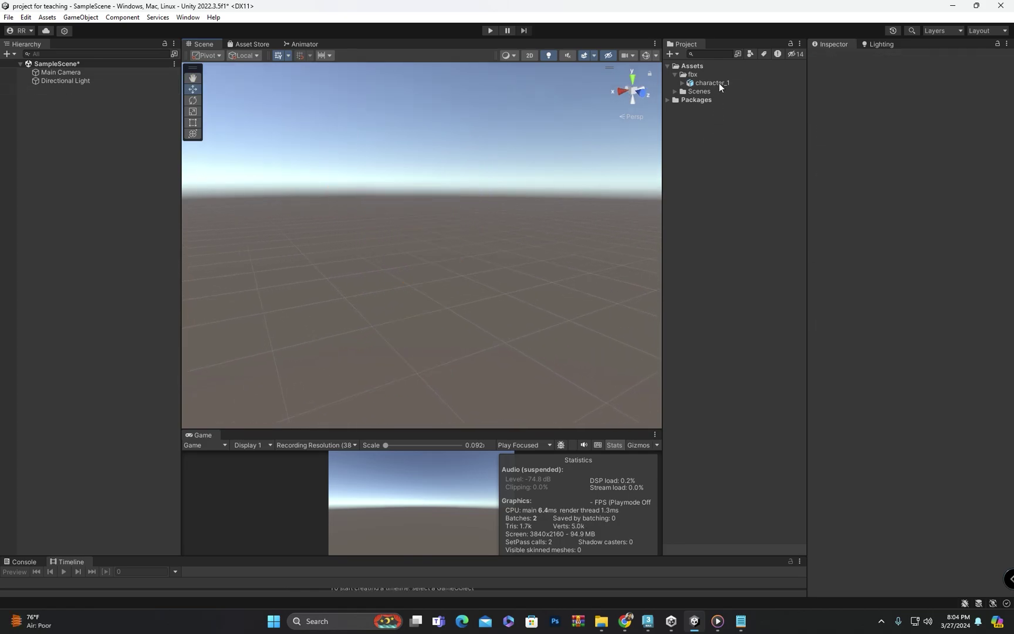
Delete the character_1.fbx asset from Assets/fbx and confirm the deletion
click(718, 82)
key(Delete)
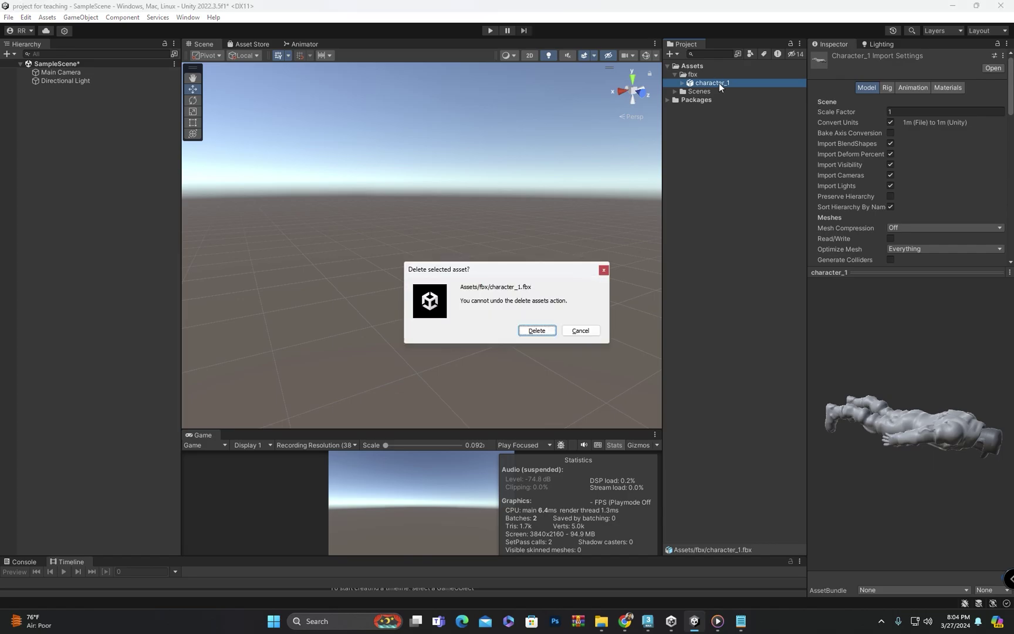
click(537, 331)
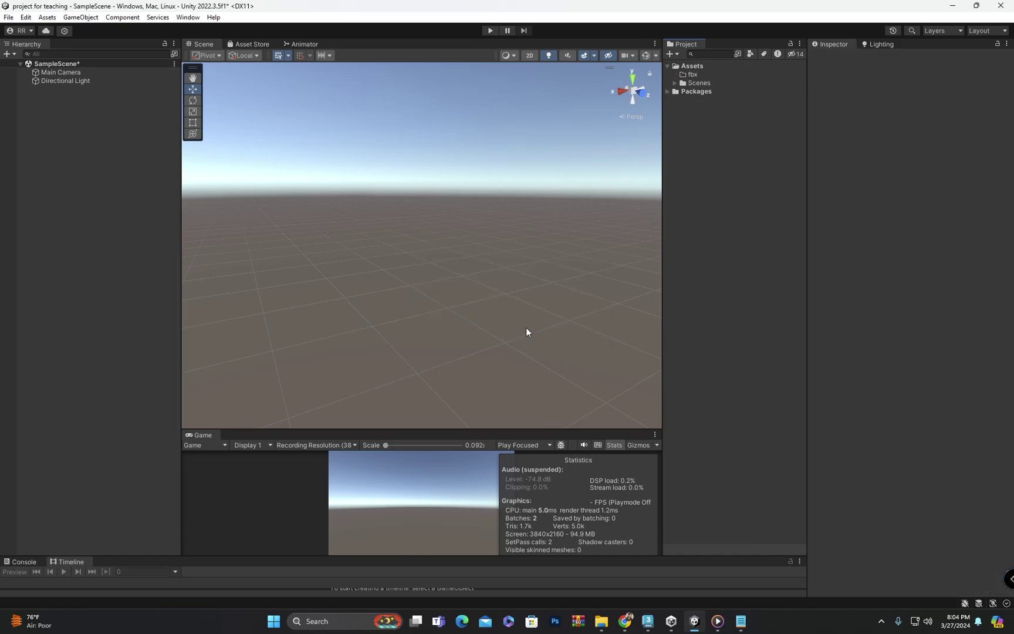
Back in 3ds Max, reselect the soldier mesh and view it from a lower angle
mouse_move(653, 625)
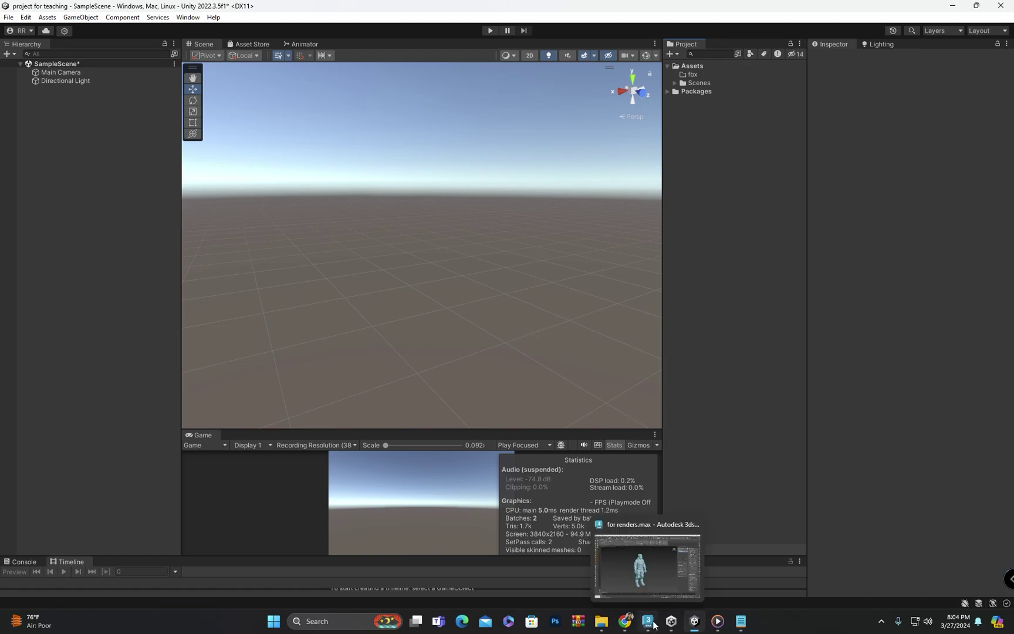
click(646, 568)
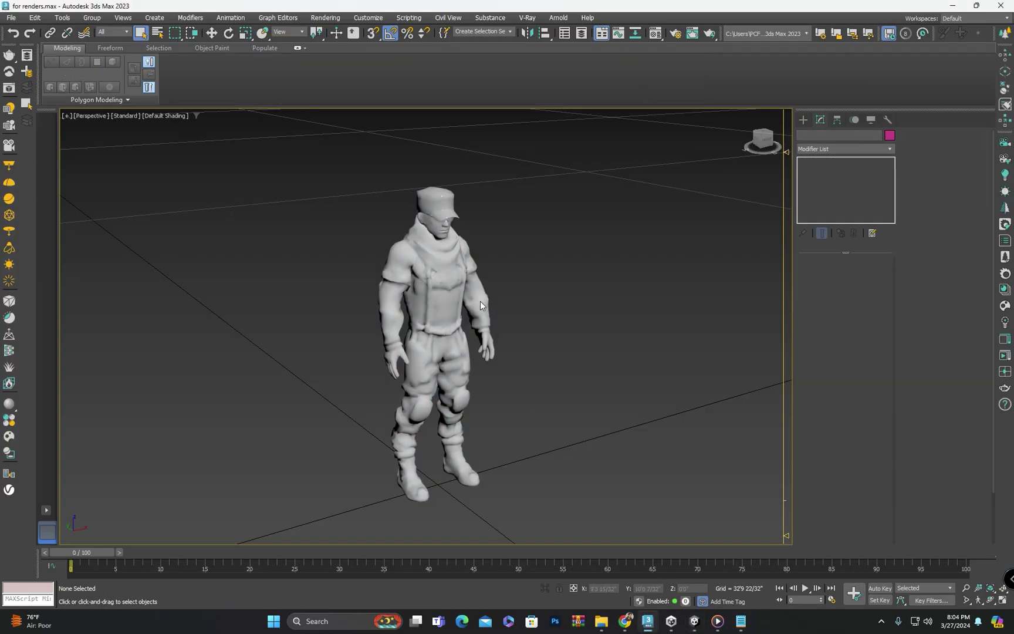
click(480, 302)
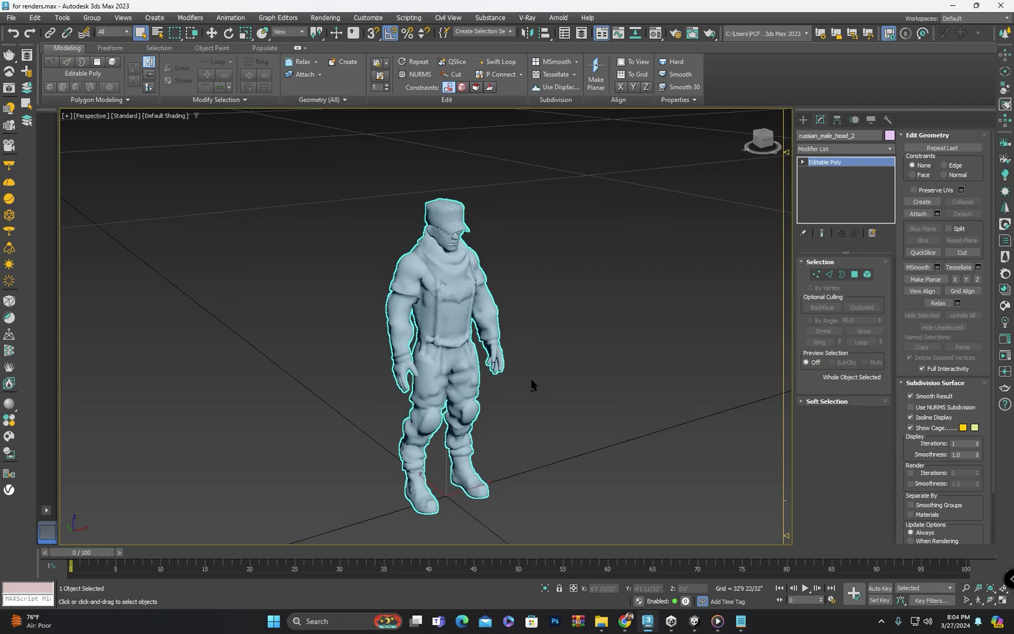
alt+middle_drag(531, 380, 541, 359)
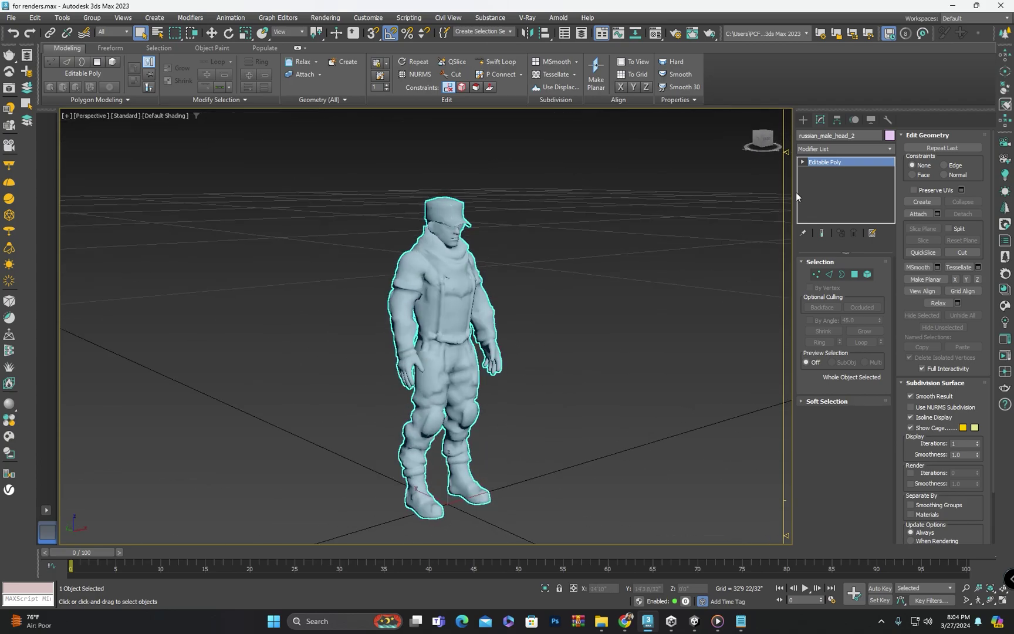
Apply Reset XForm to the soldier mesh from the Utilities panel
click(888, 120)
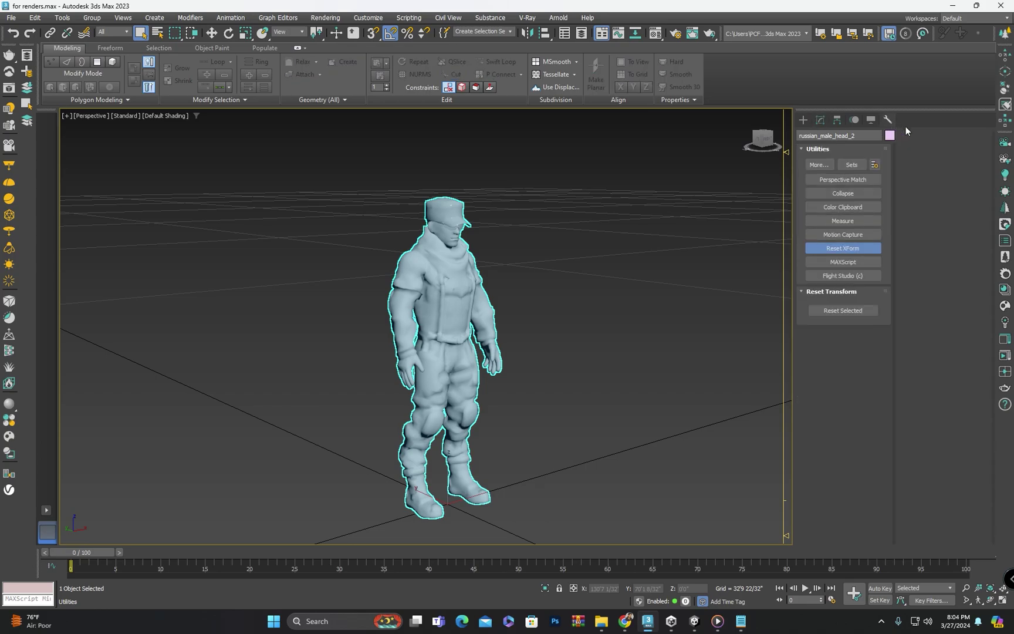
click(859, 248)
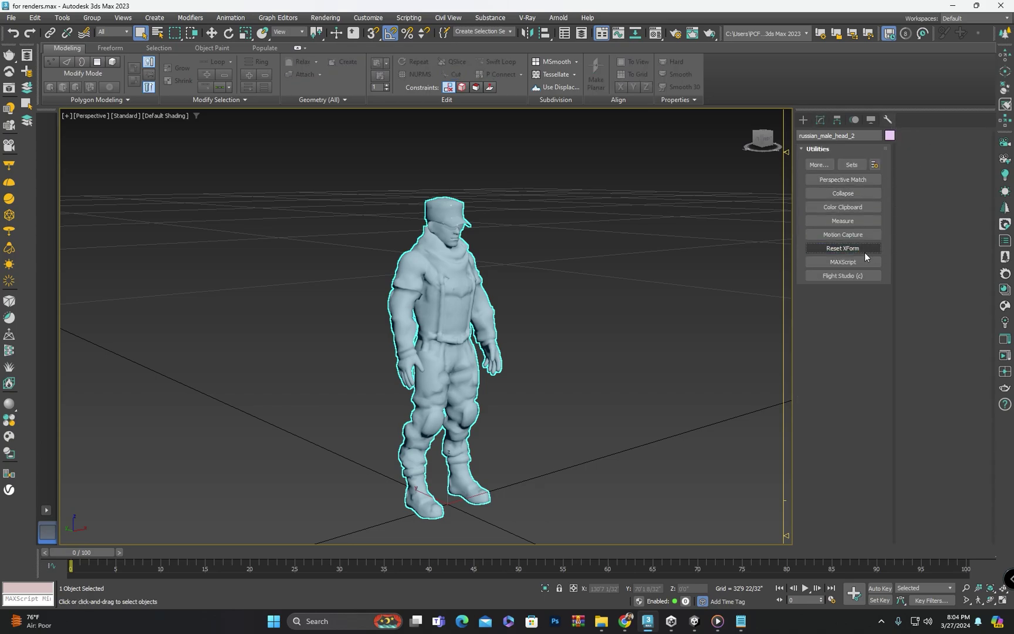
click(853, 251)
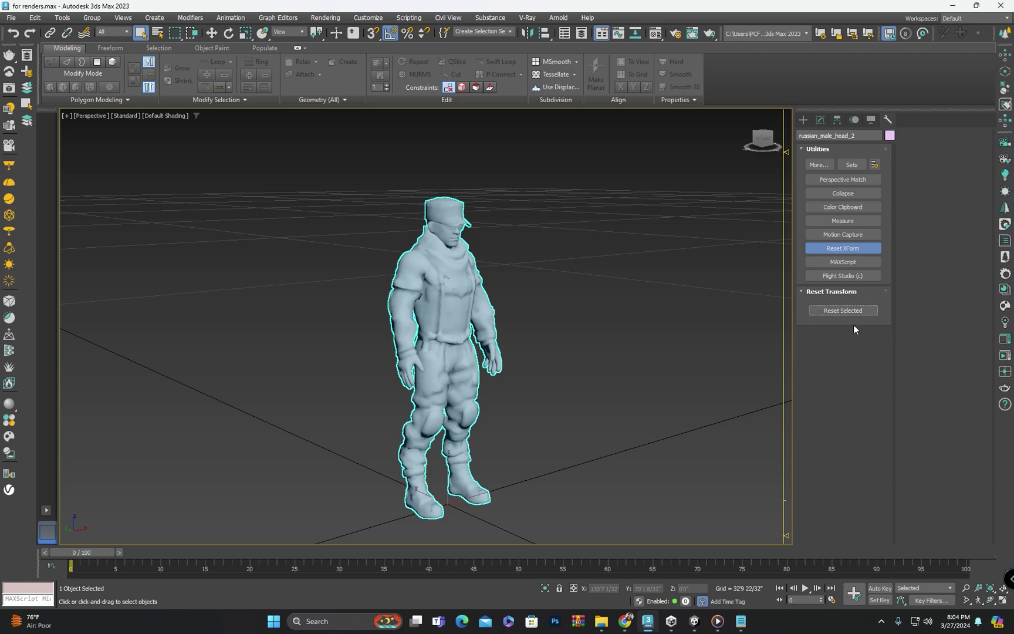
click(845, 312)
click(836, 251)
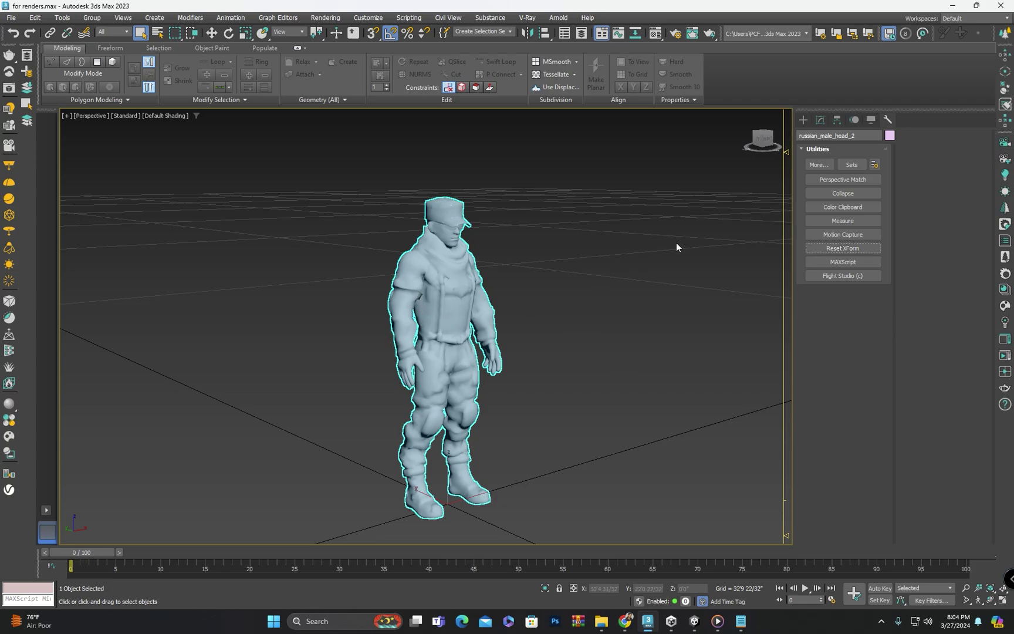
click(820, 120)
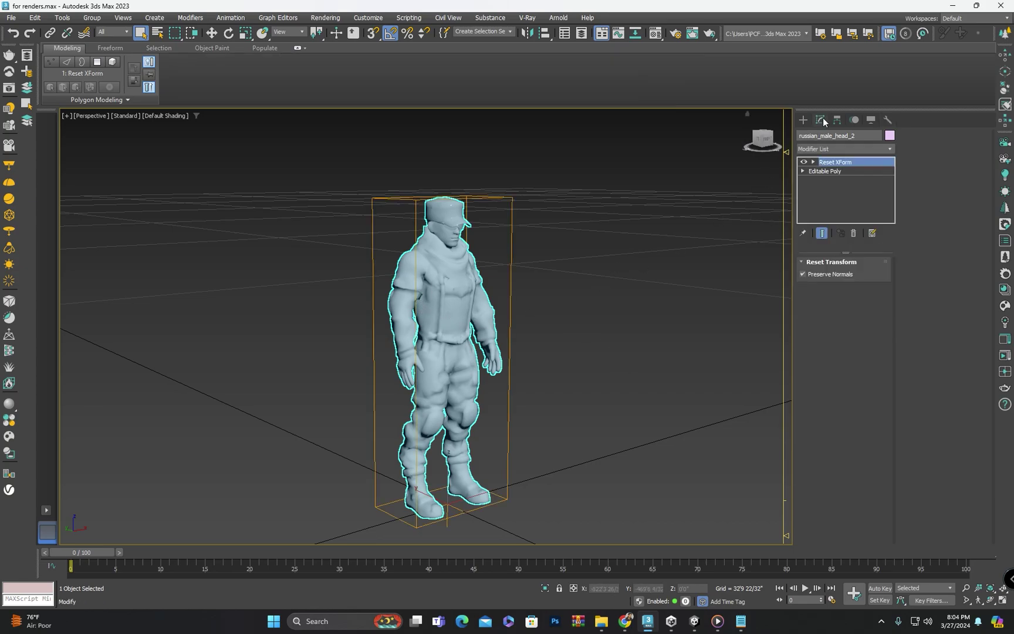
Collapse the entire modifier stack, confirming with Yes
right_click(818, 191)
click(862, 299)
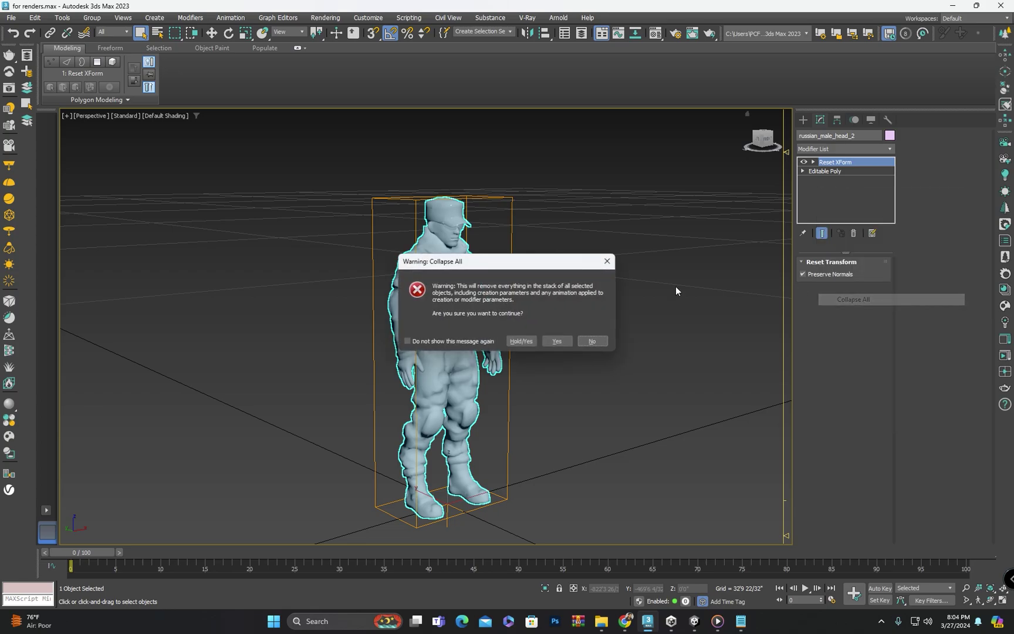
click(557, 341)
Convert the soldier to Editable Poly and frame the whole figure
right_click(439, 286)
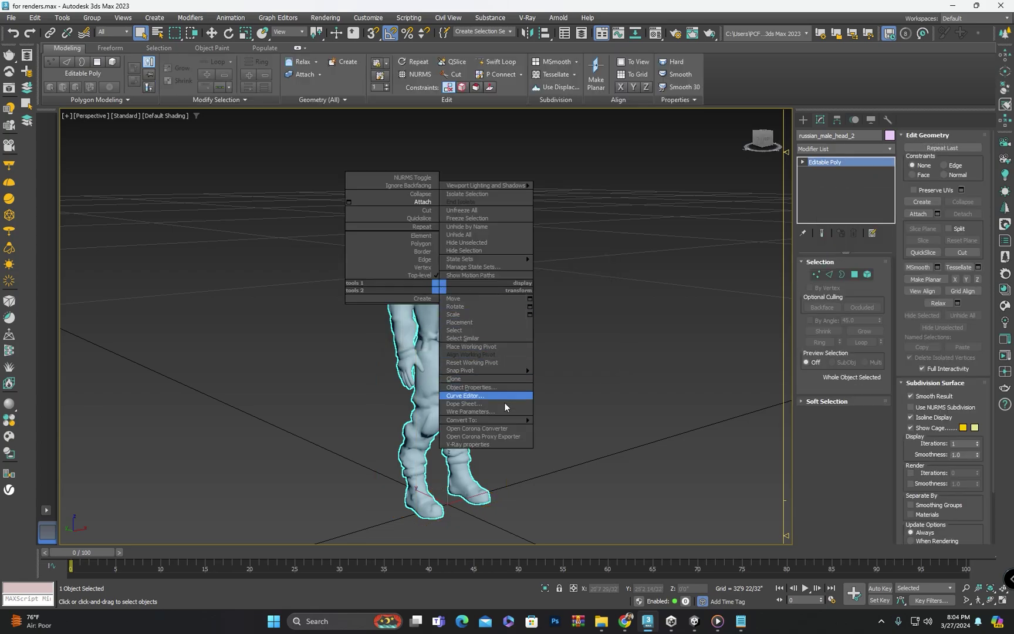
mouse_move(515, 419)
click(563, 427)
middle_drag(546, 271, 554, 256)
Cycle the scale, move and rotate gizmos to check the pivot at the soldier's feet
key(r)
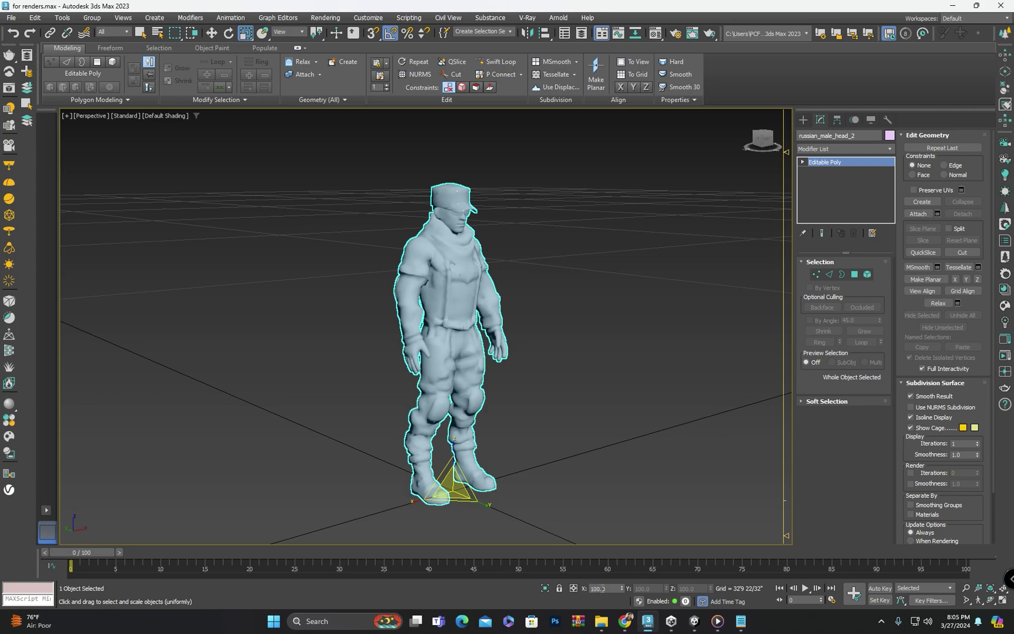
key(w)
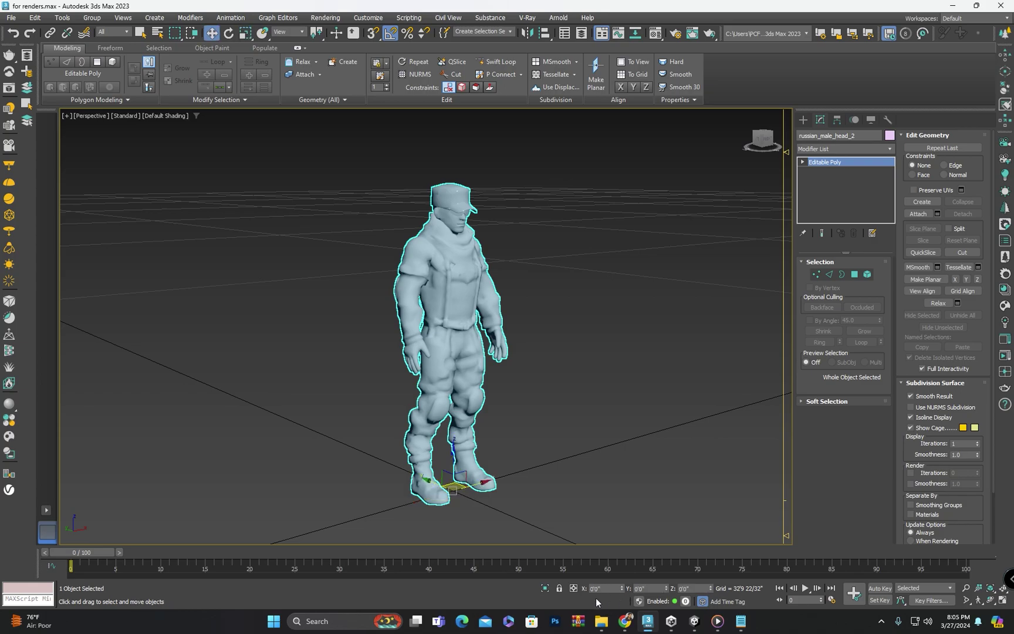
key(e)
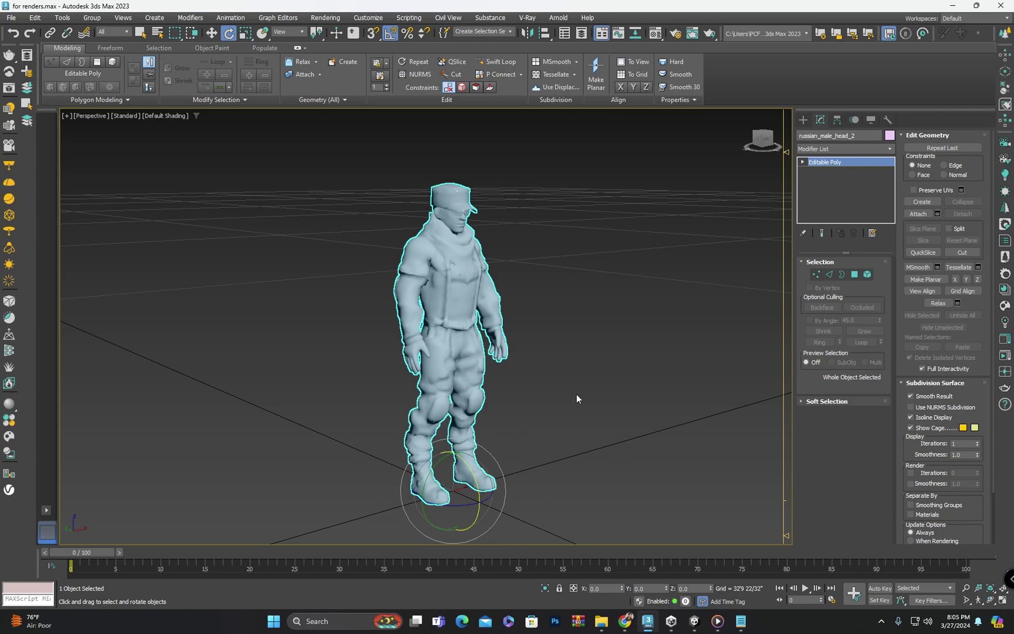
key(w)
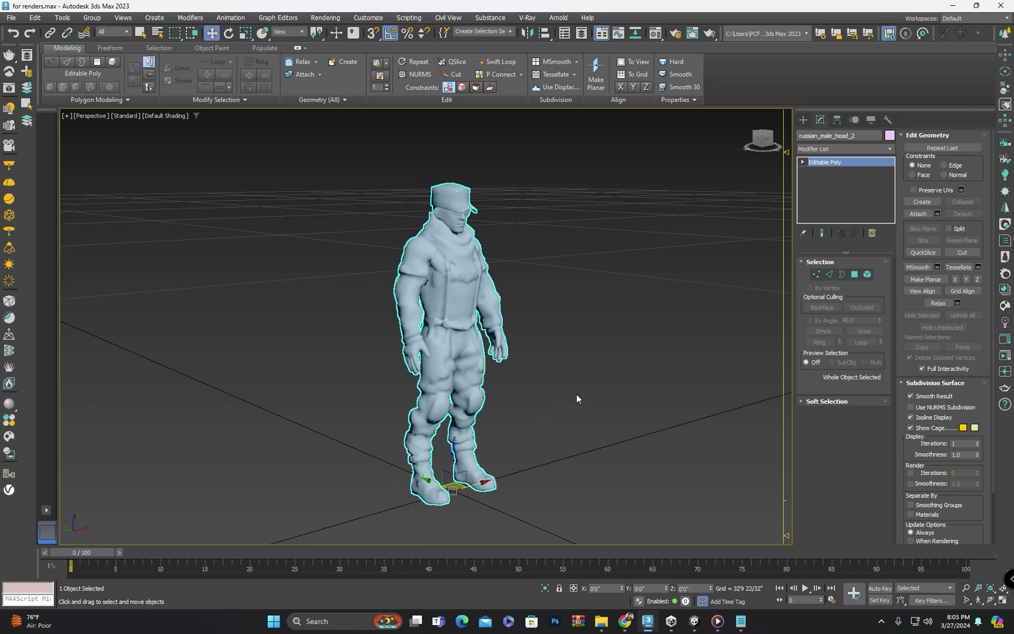
click(833, 122)
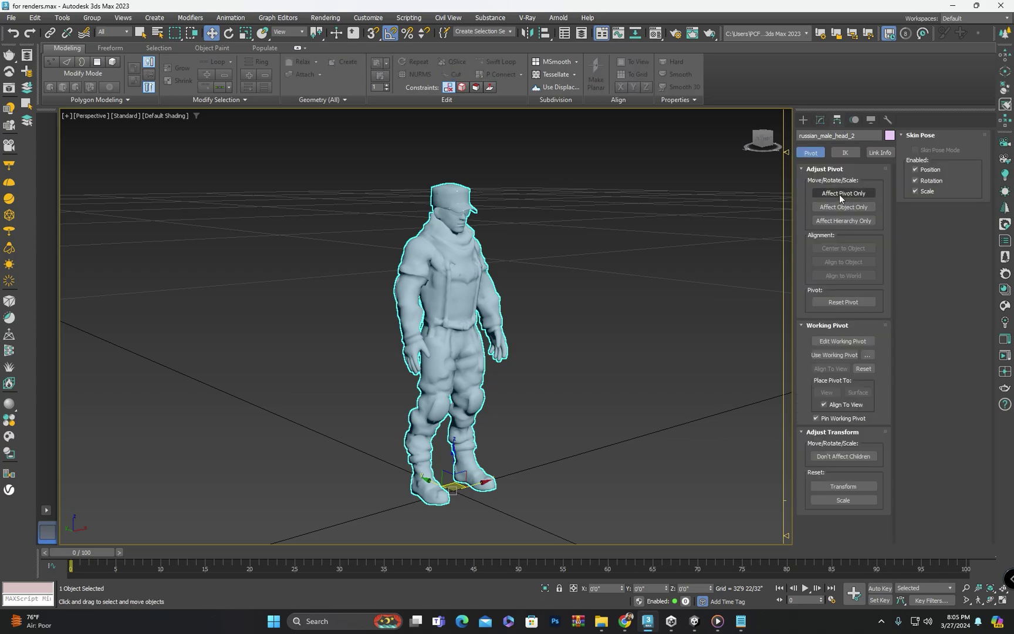
With Affect Pivot Only, rotate the soldier's pivot 90° on X using angle snap
click(839, 194)
alt+middle_drag(558, 343, 565, 382)
key(a)
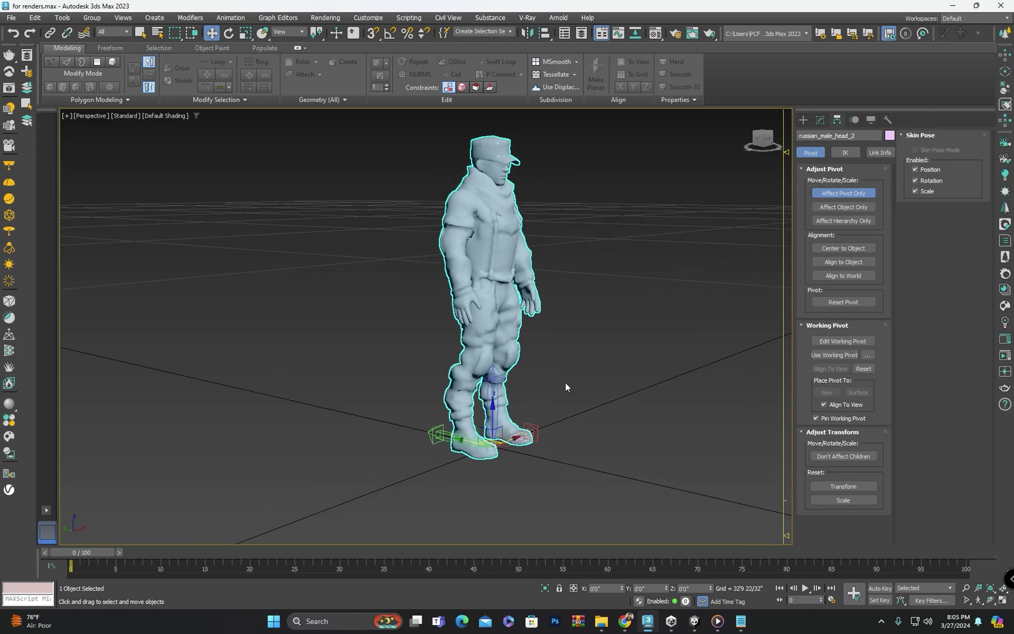
key(e)
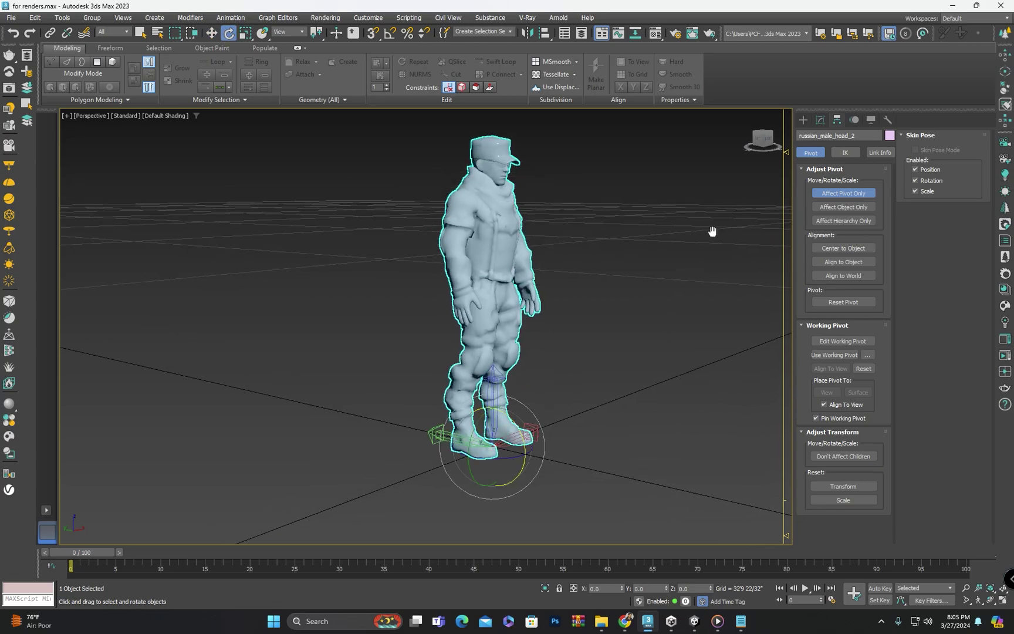
alt+middle_drag(711, 231, 670, 277)
click(762, 139)
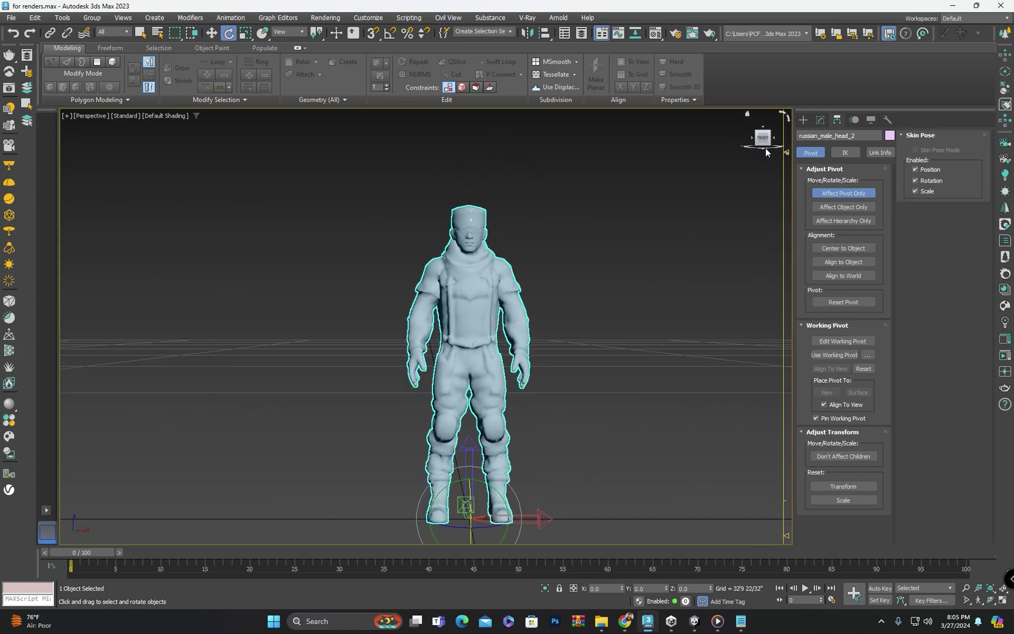
mouse_move(723, 206)
alt+middle_down()
mouse_move(683, 229)
mouse_move(735, 236)
mouse_move(728, 206)
alt+middle_up()
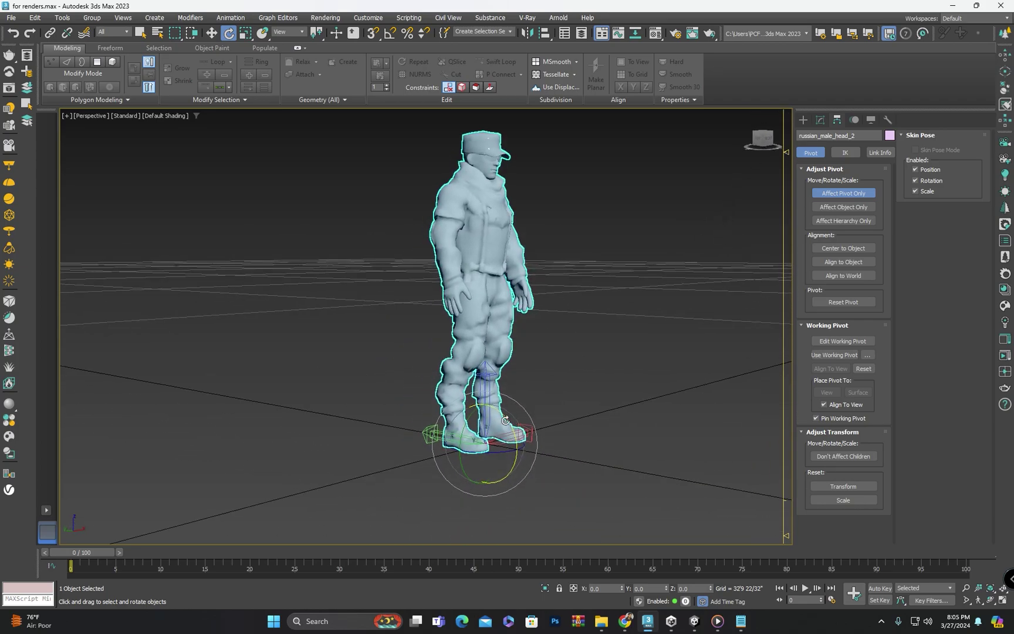
drag(506, 417, 539, 460)
key(a)
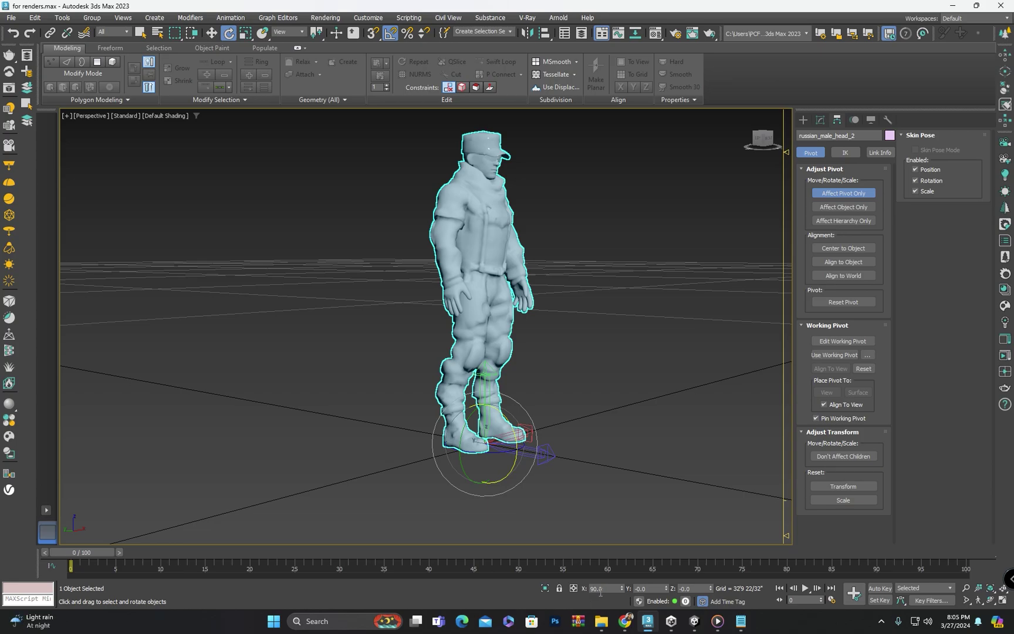
click(838, 194)
Export the selected soldier as character_2.fbx into the export 3ds max to unity folder
alt+middle_drag(454, 391, 445, 399)
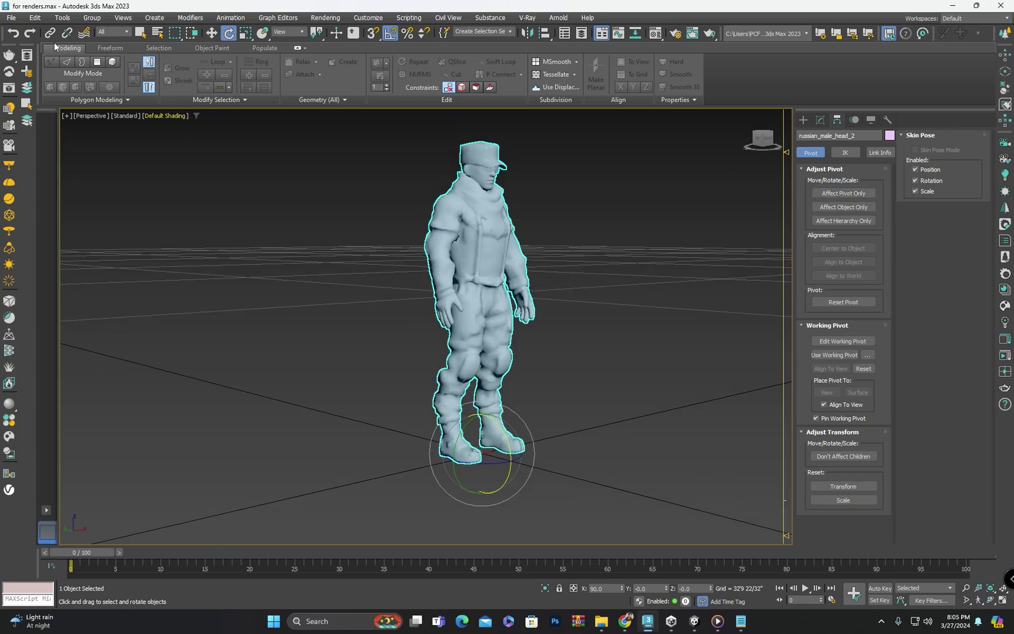
click(11, 17)
mouse_move(88, 186)
click(187, 195)
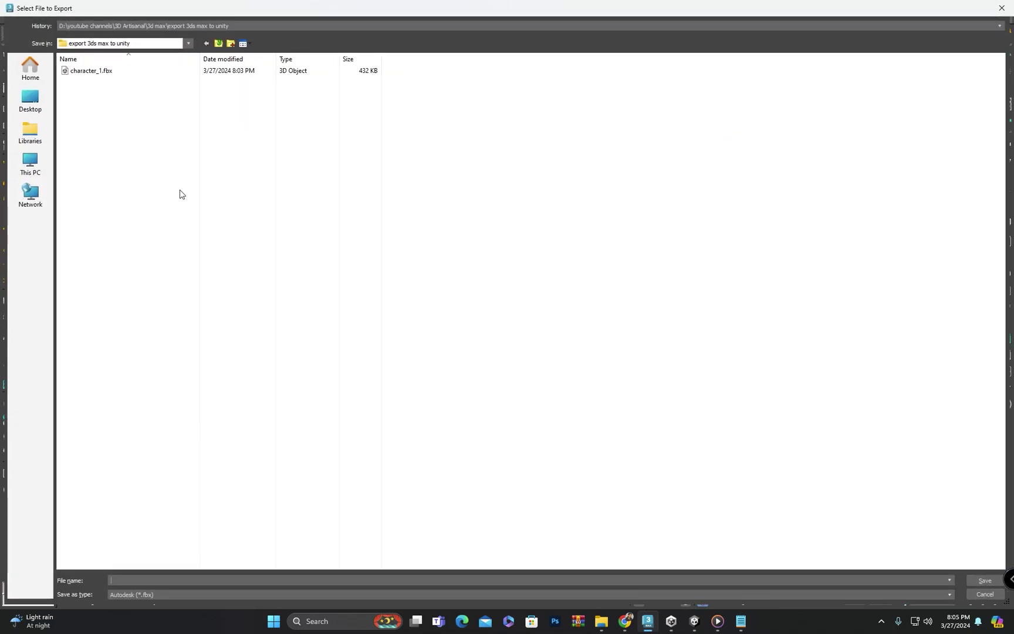
click(100, 71)
click(145, 580)
click(145, 581)
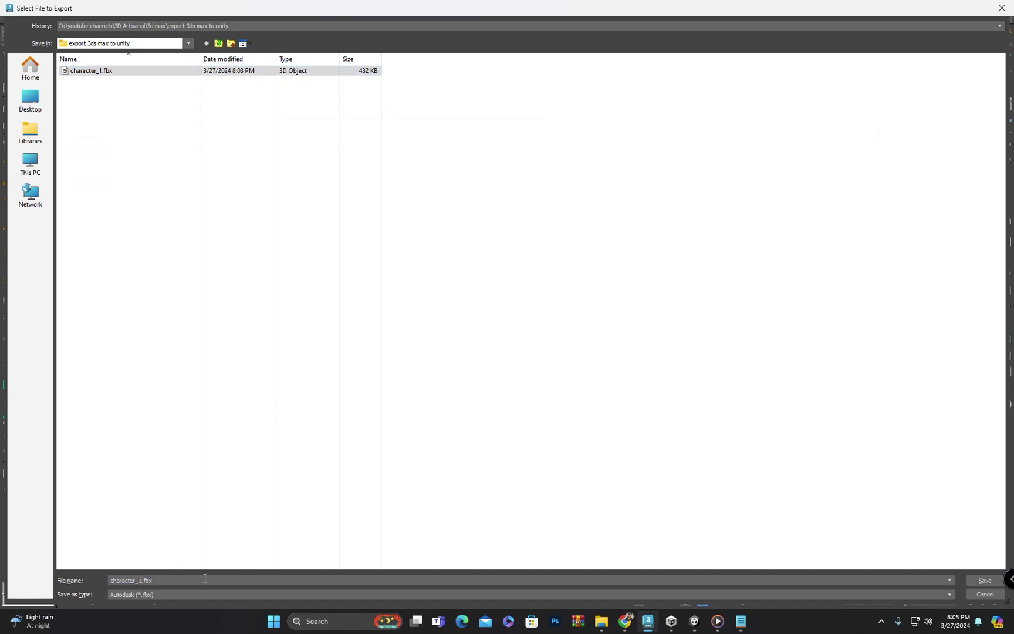
key(Return)
click(350, 405)
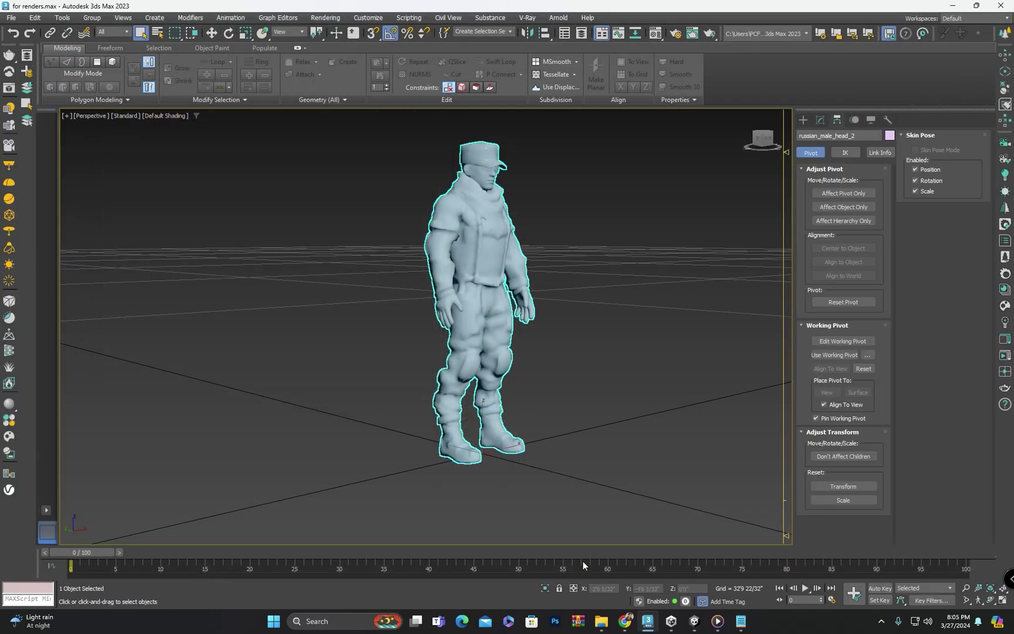
click(600, 619)
click(597, 579)
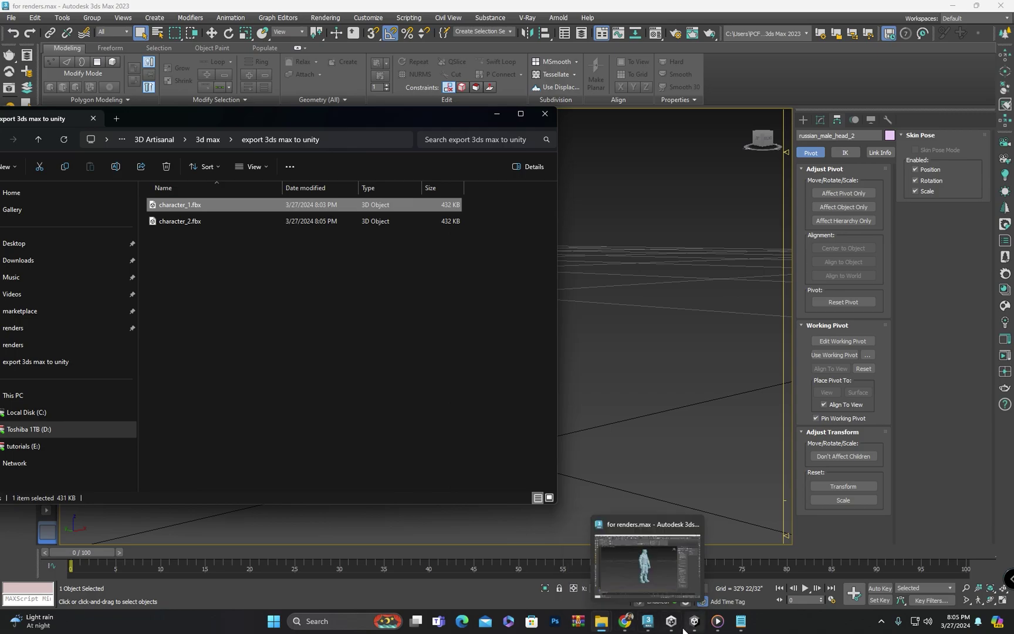
Import character_2.fbx from the export folder into Unity's Assets/fbx folder
mouse_move(697, 628)
click(687, 560)
mouse_move(601, 620)
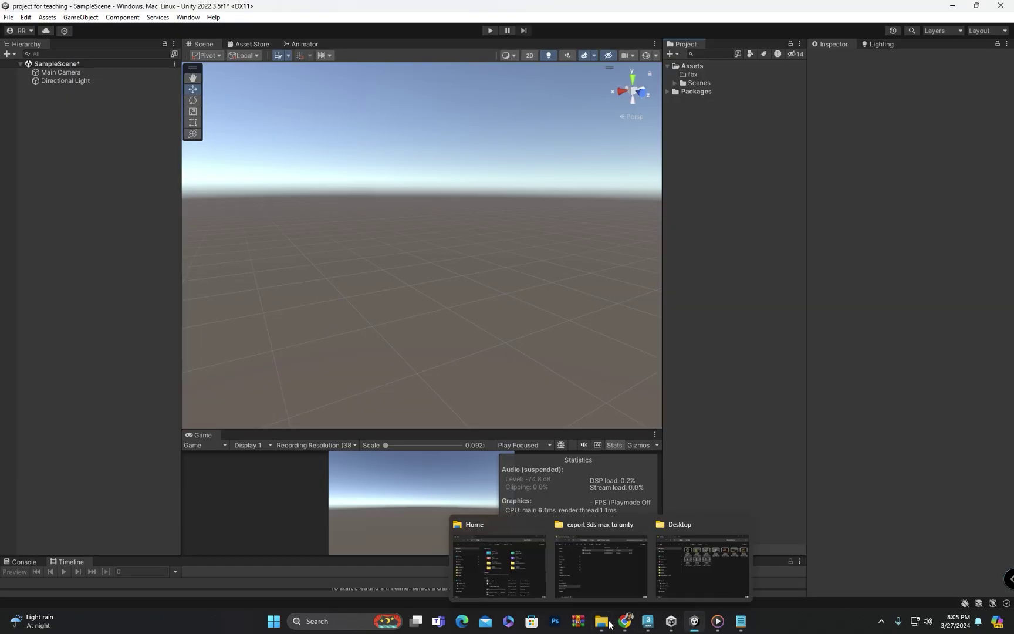
click(617, 574)
drag(163, 222, 692, 79)
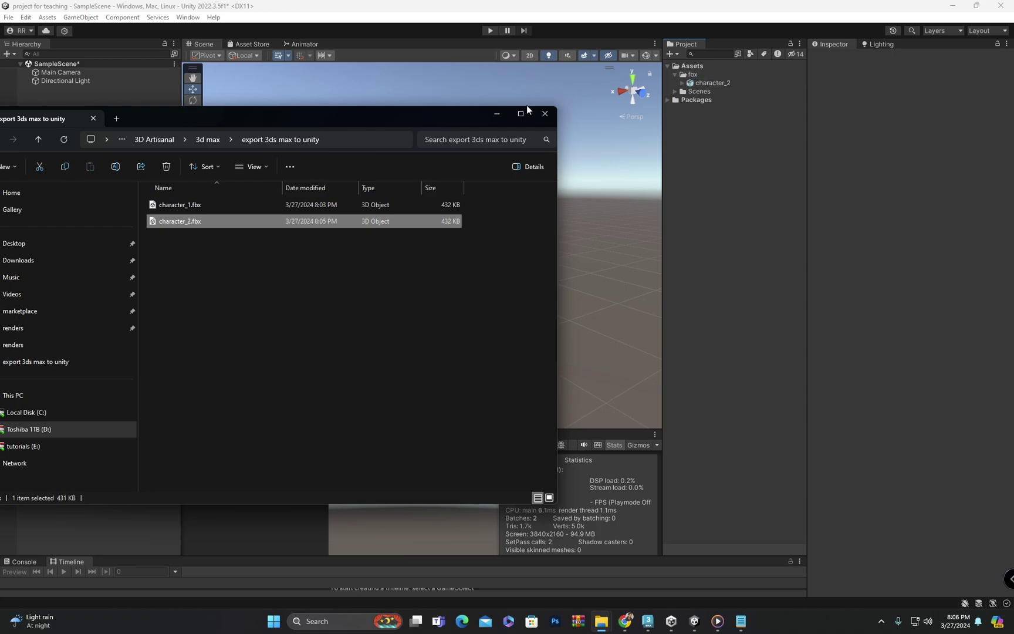
click(497, 114)
Inspect character_2's import preview and place it into SampleScene
click(713, 85)
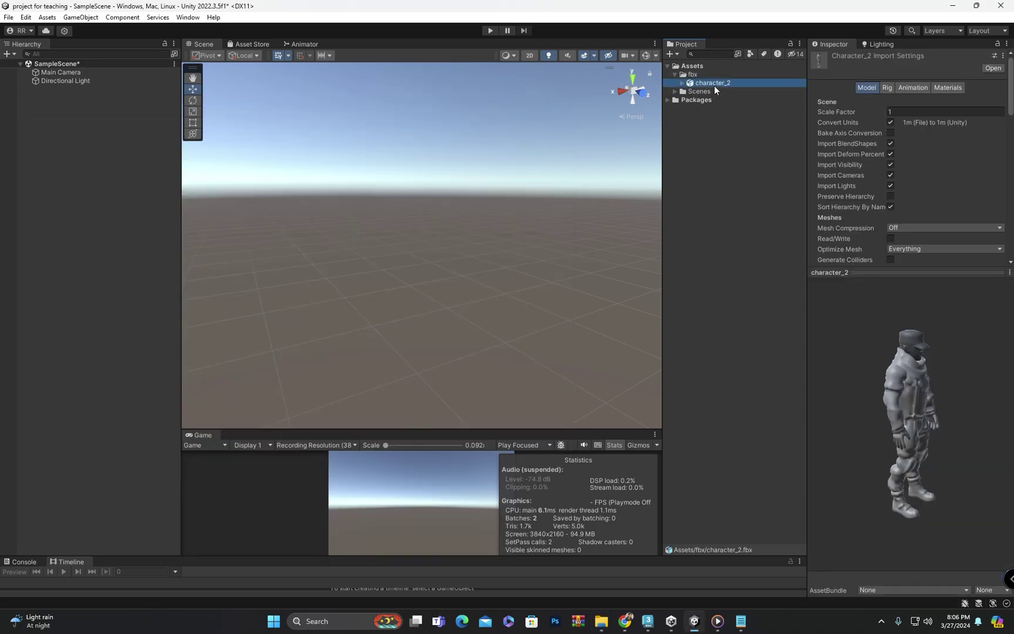
drag(953, 419, 3, 17)
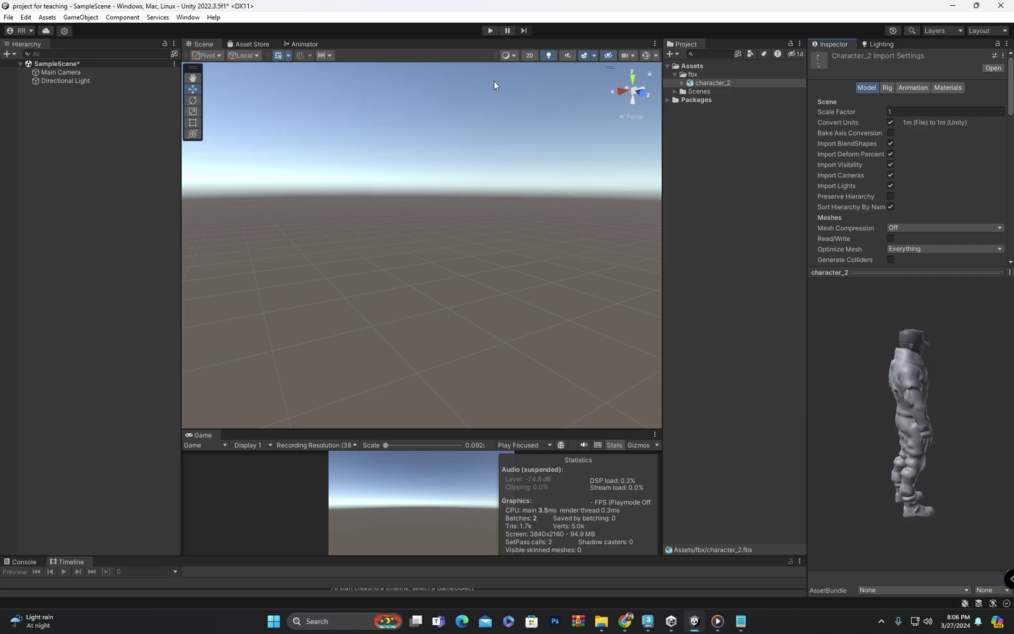
drag(698, 83, 151, 233)
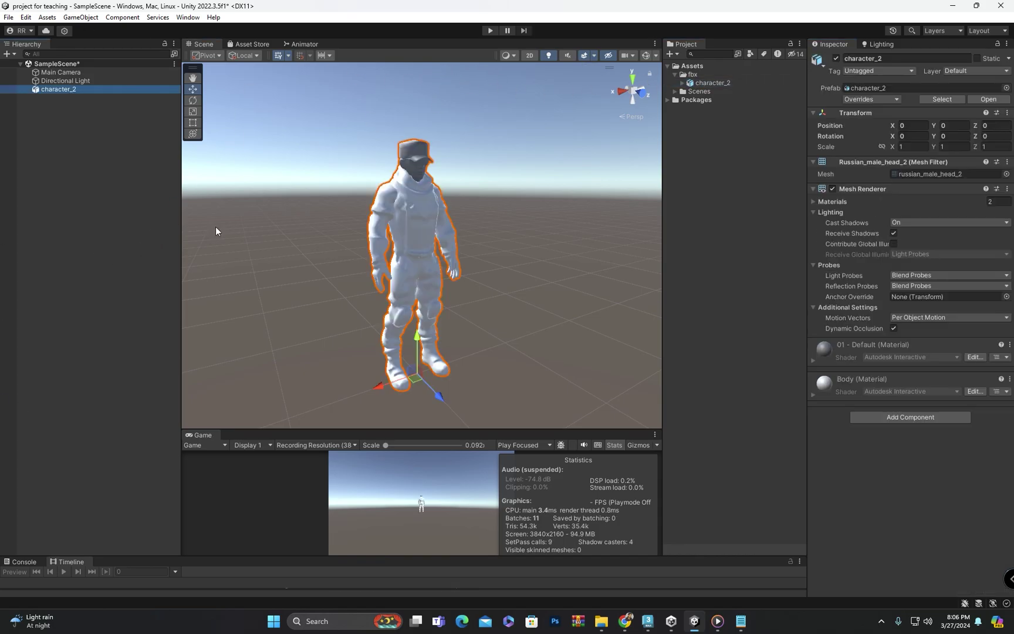
Verify character_2 stands upright at zero rotation and review its import settings
right_drag(330, 297, 418, 323)
middle_drag(381, 334, 432, 375)
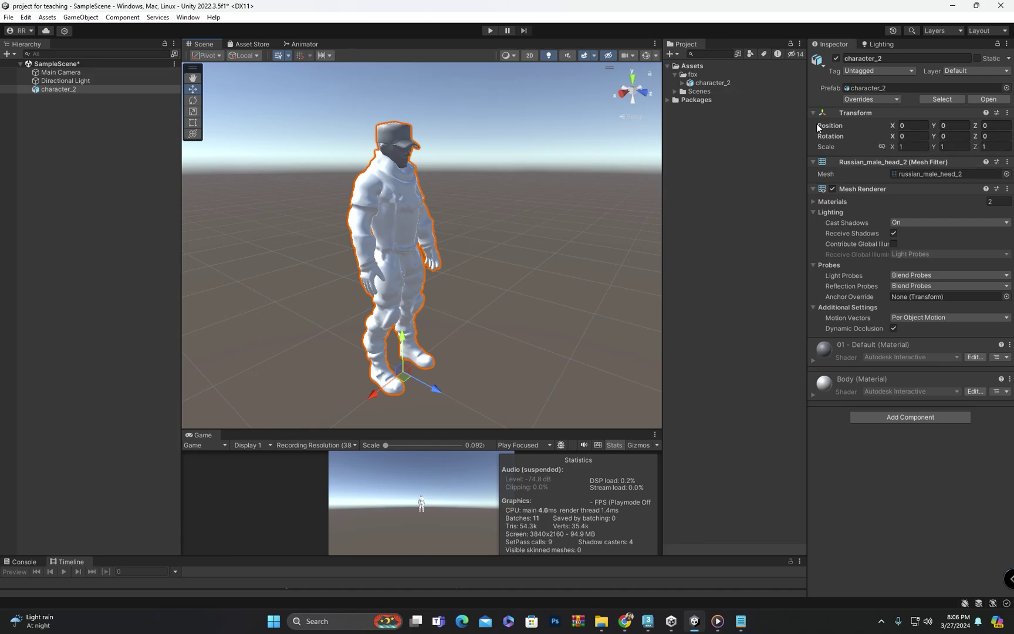
click(710, 83)
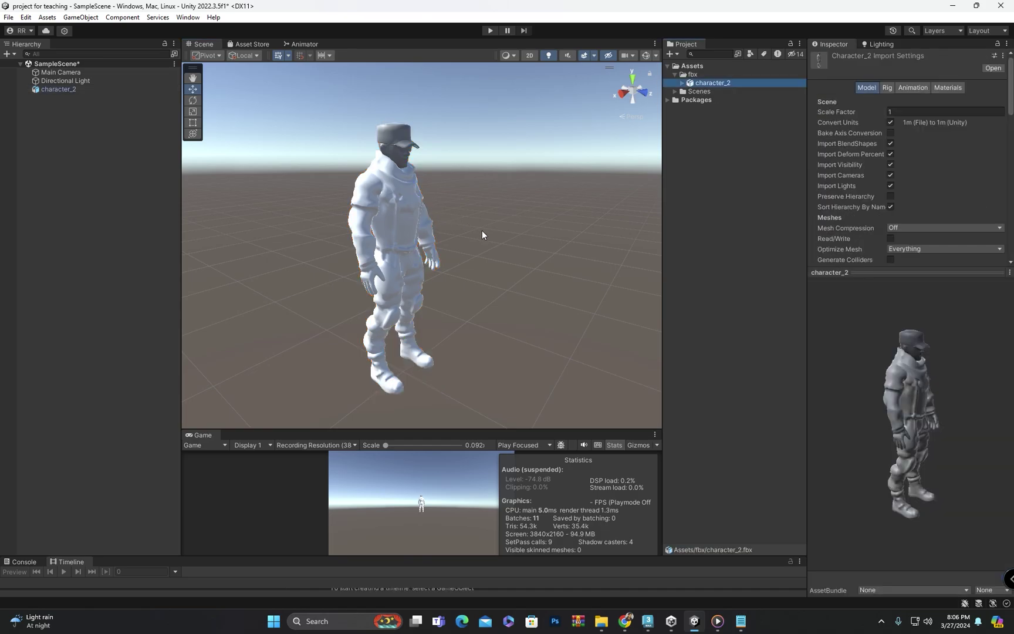
right_drag(482, 230, 423, 232)
scroll(432, 227, down, 1)
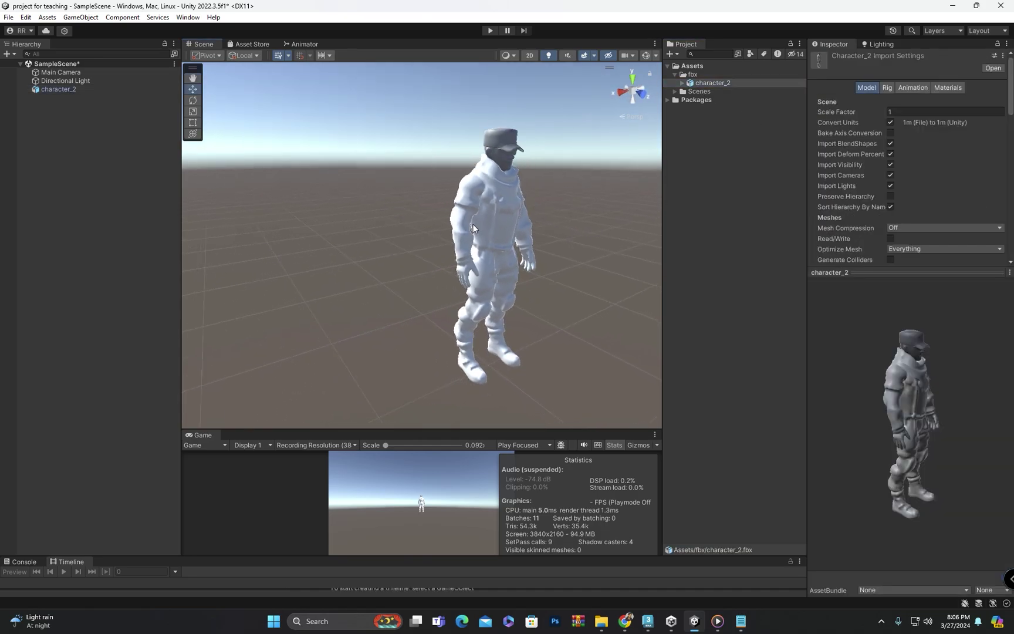
click(474, 224)
middle_drag(536, 230, 512, 267)
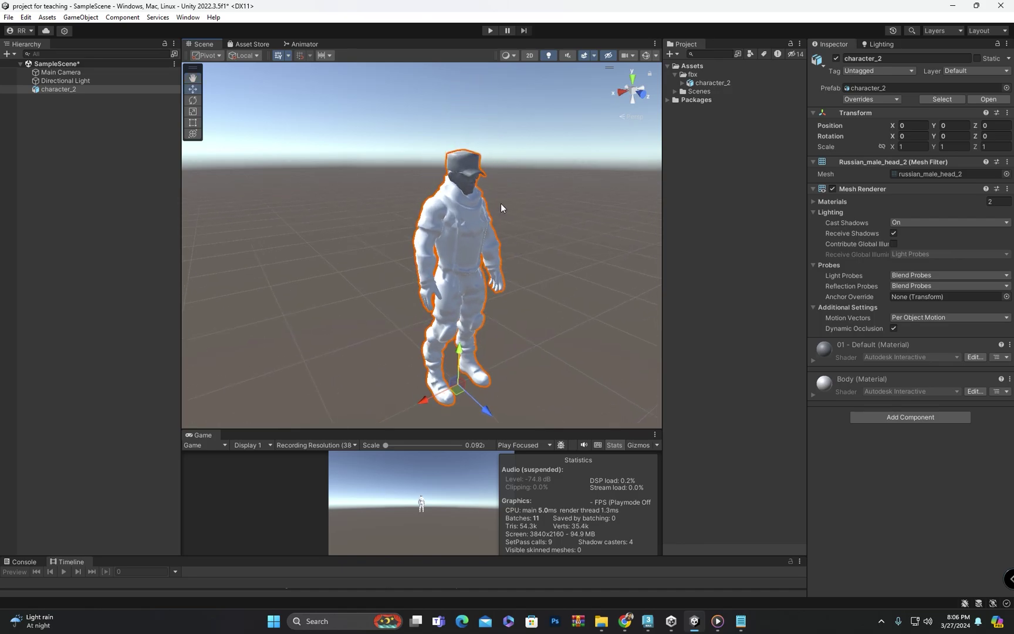
Return to 3ds Max, turn the soldier to face the camera, and clear the selection
mouse_move(647, 620)
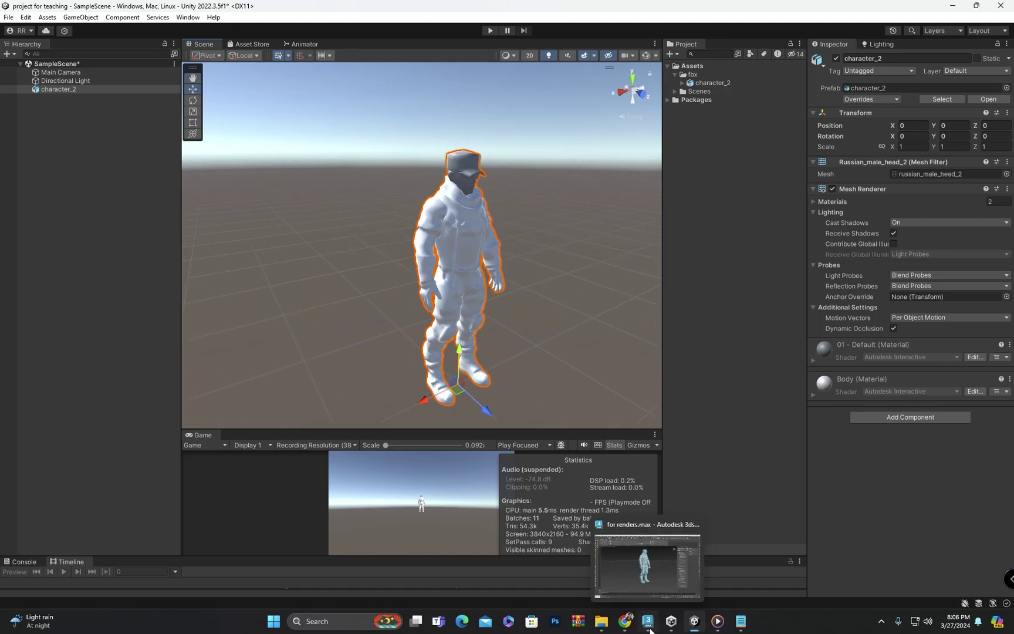
click(647, 578)
alt+middle_drag(570, 240, 584, 281)
click(592, 266)
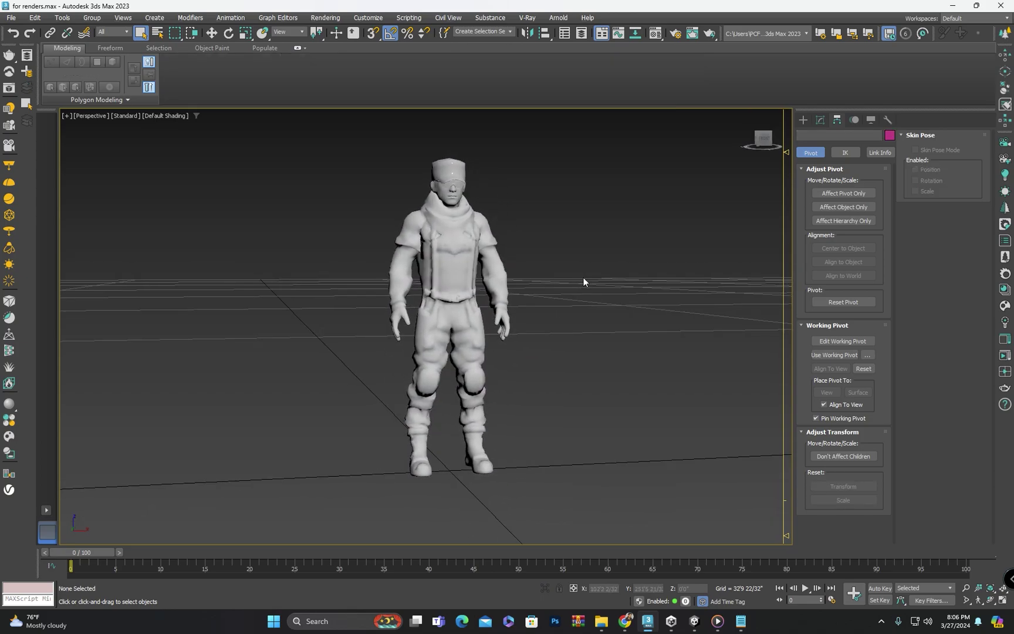